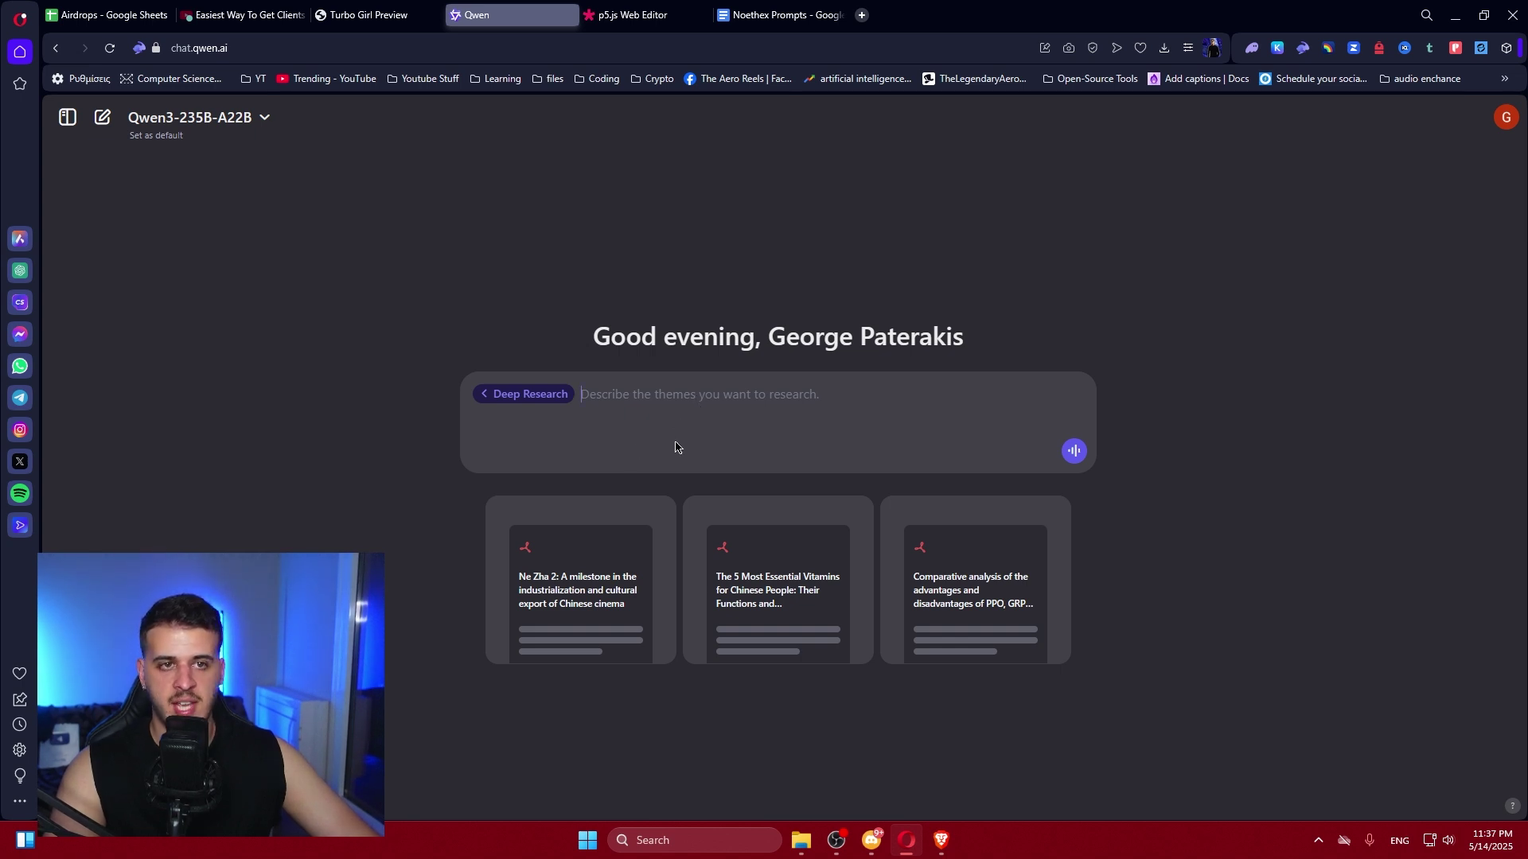
left_click(754, 6)
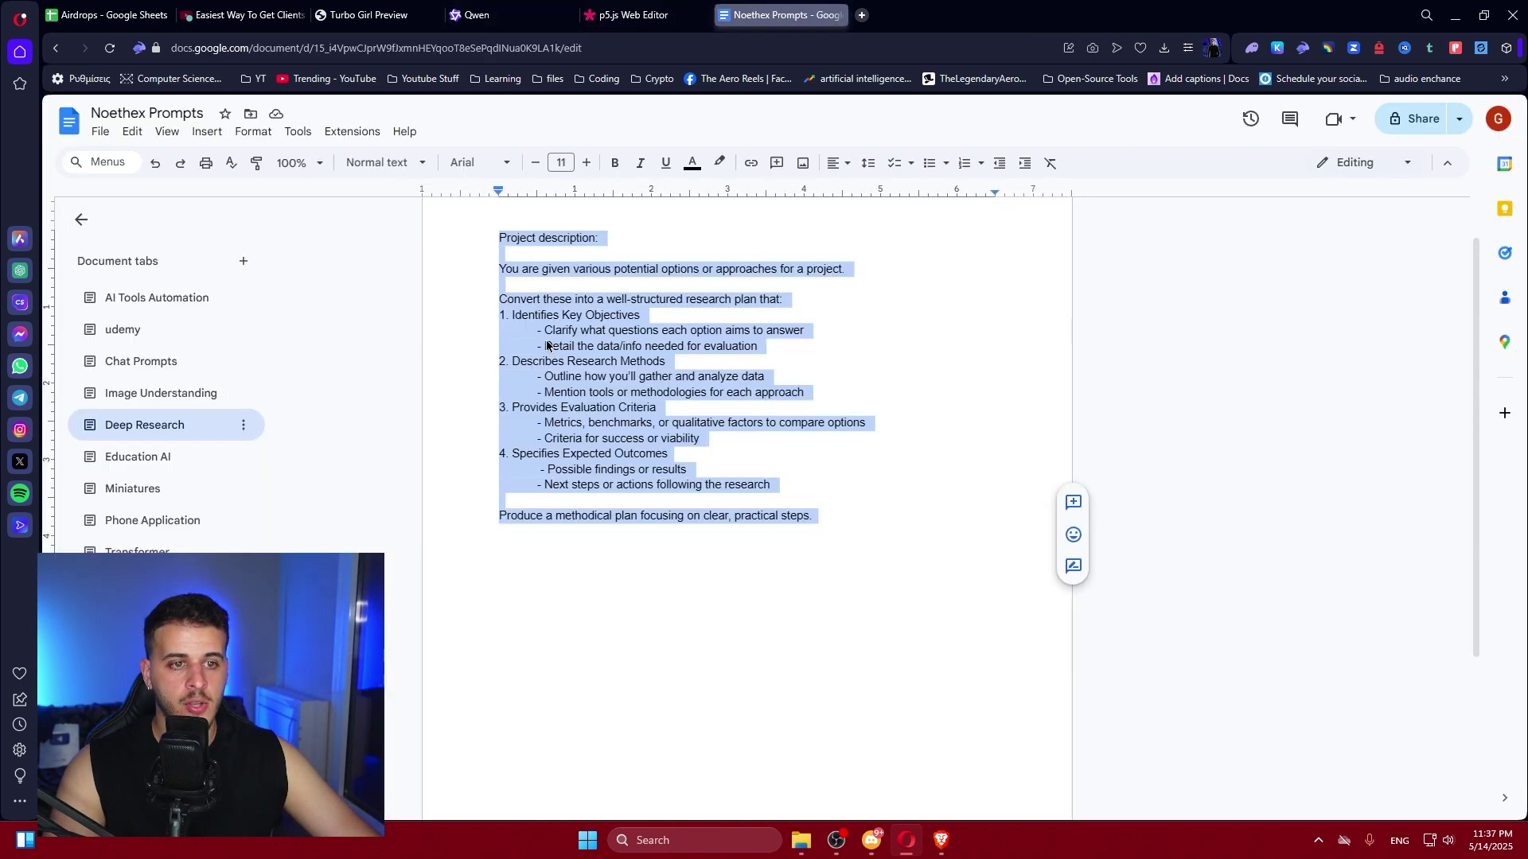
left_click(615, 270)
left_click_drag(860, 521, 499, 269)
left_click(701, 409)
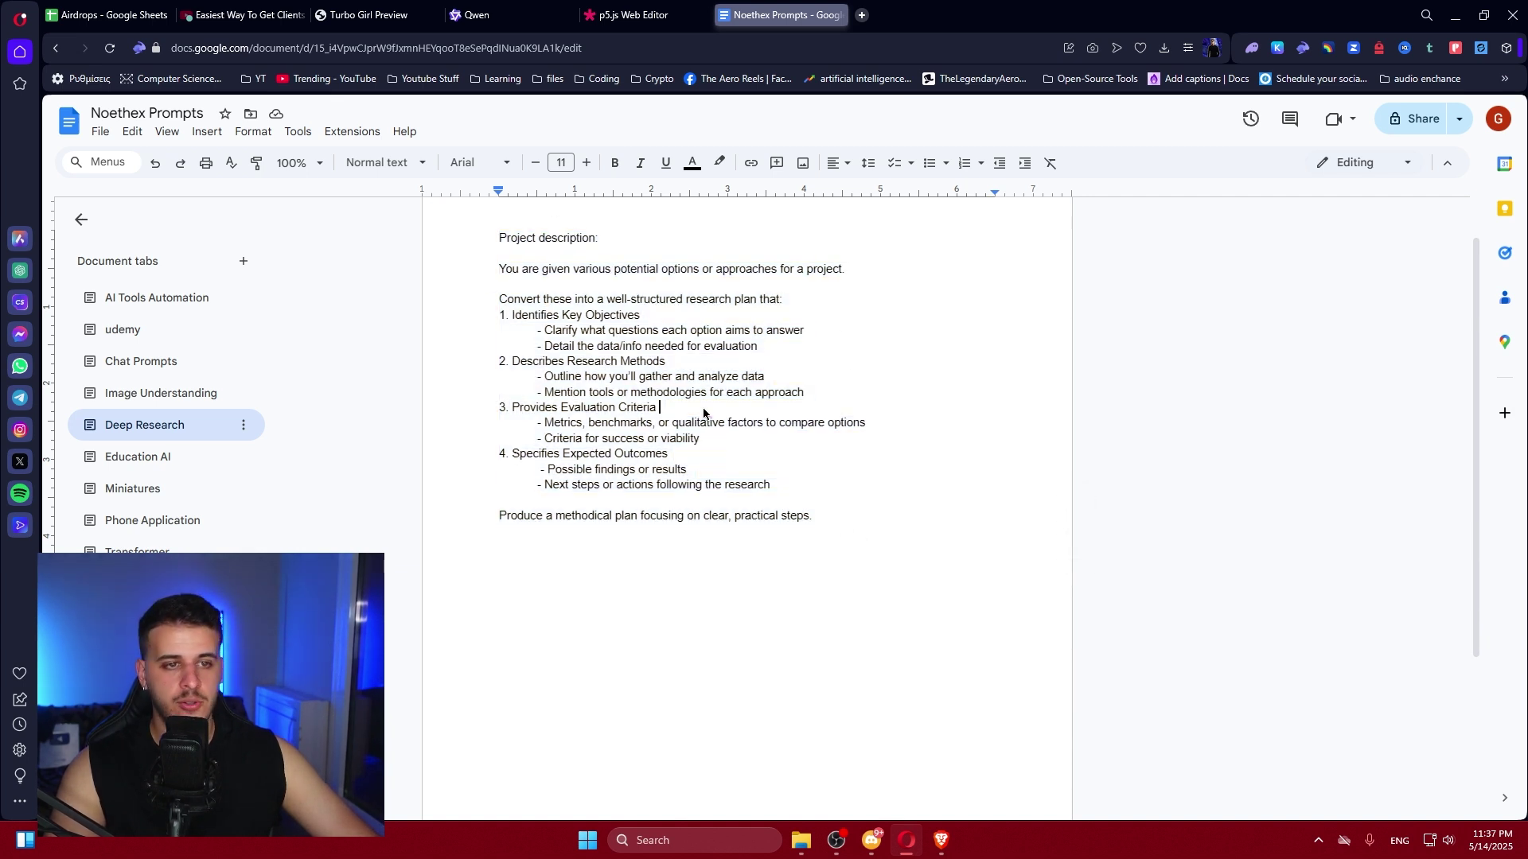
left_click(485, 14)
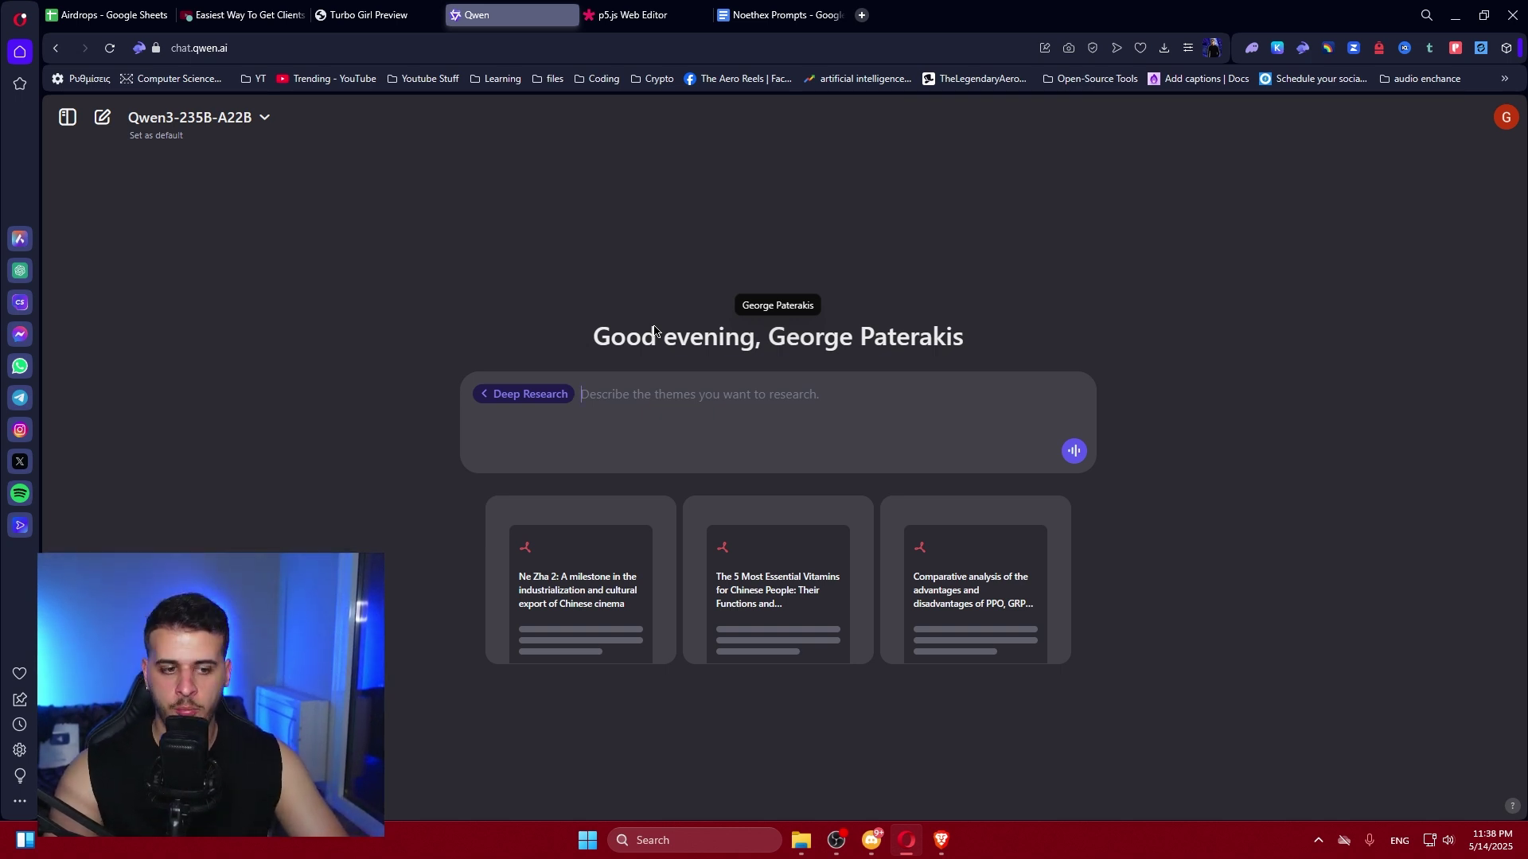
Step: Ask Deep Research: 'I want to learn how to generate AI videos using python locally on my computer'
type("I want to learn how to generate AI videos using python locally on my computer")
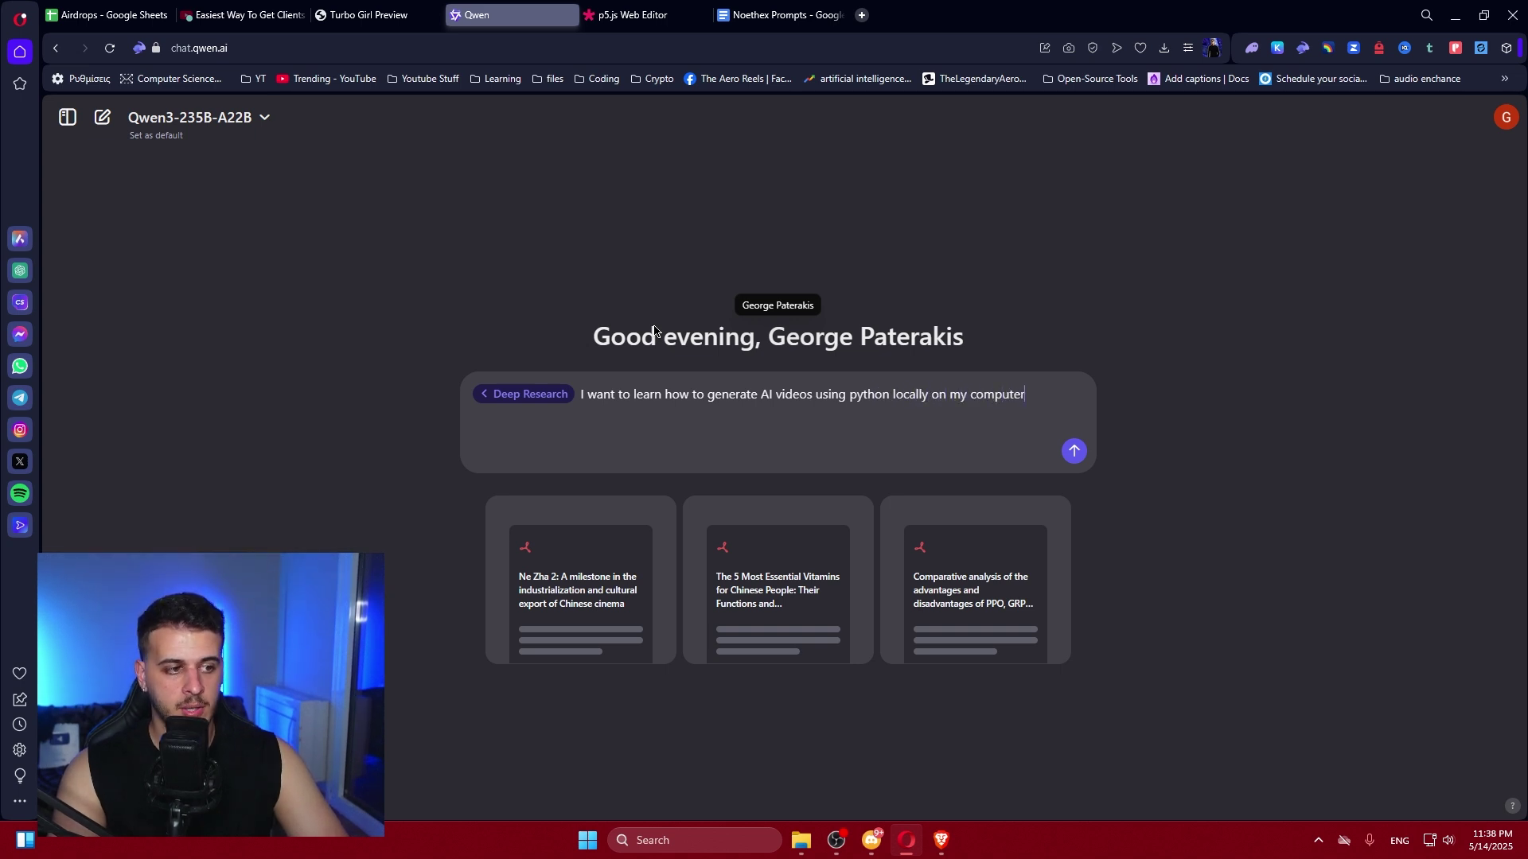
key("Return")
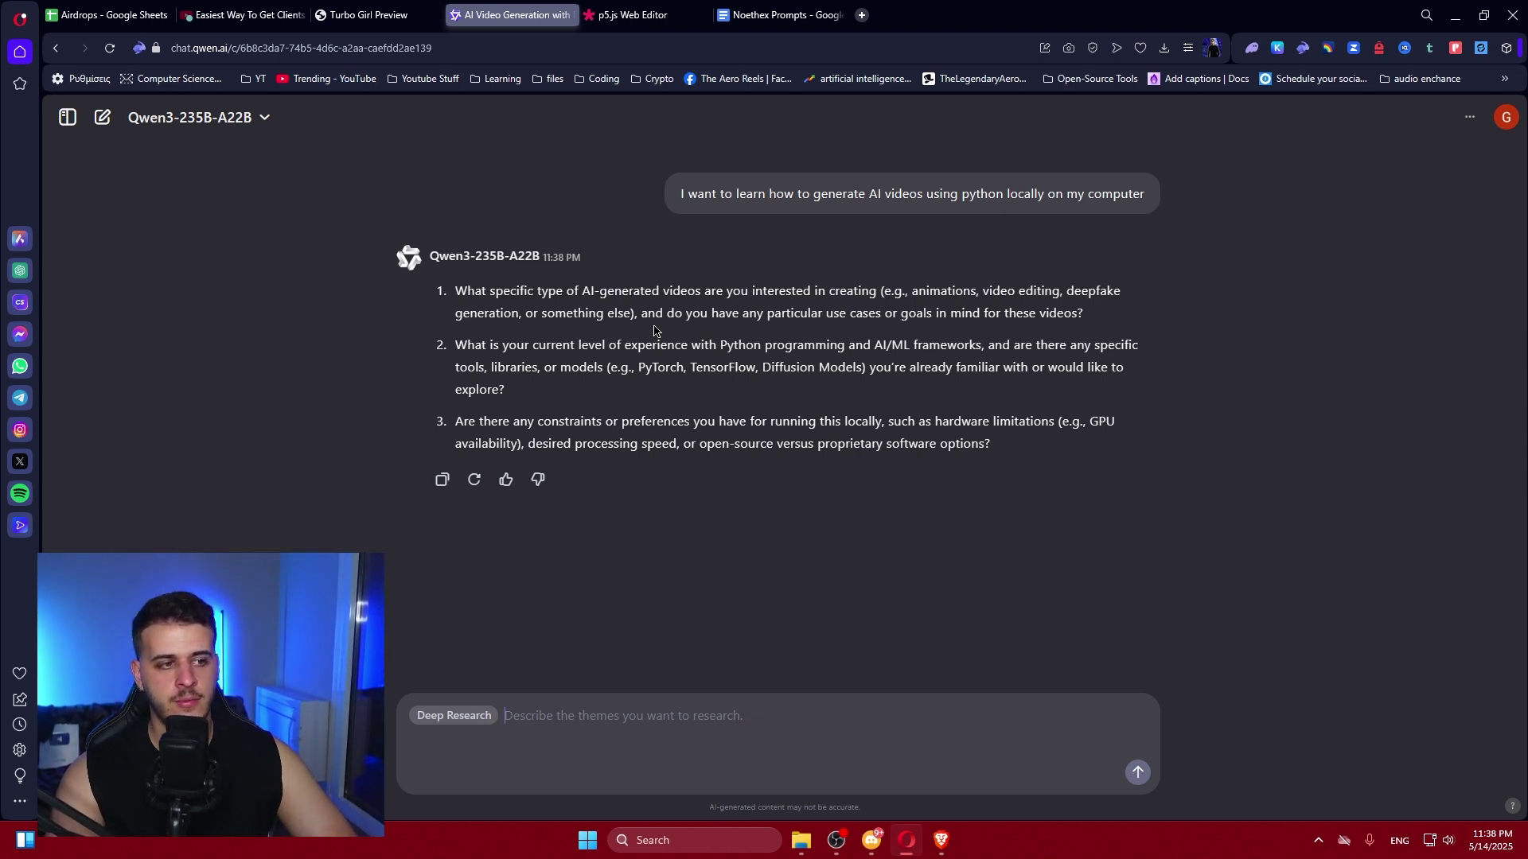
Step: Reply to the clarifying questions with 'Animations, Novice, My GPU has 12GB of VRAM.'
type("Animations,")
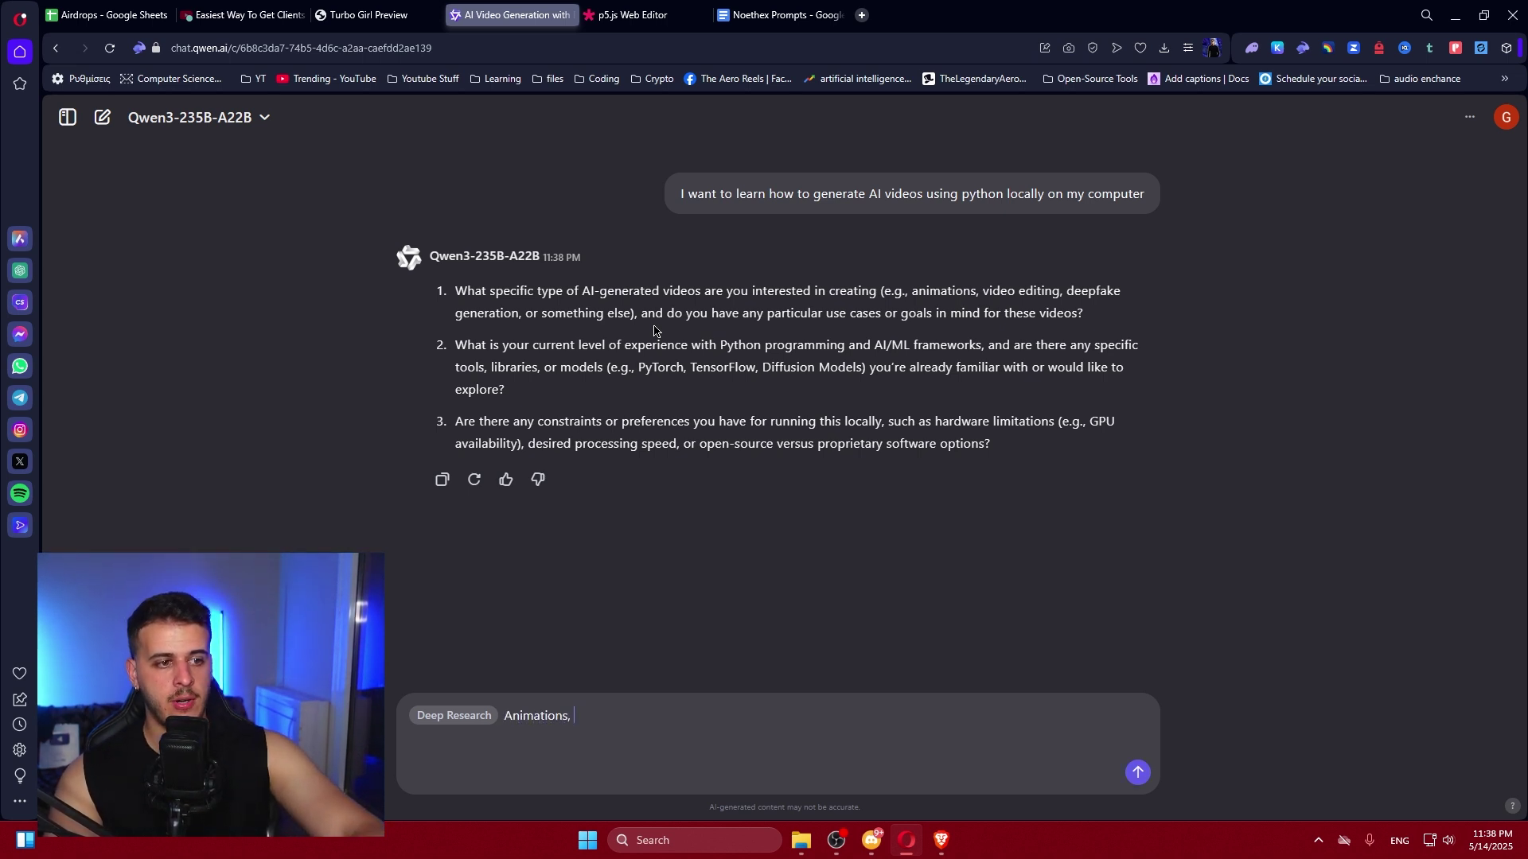
type("Exper")
key("BackSpace")
key("BackSpace")
key("BackSpace")
key("BackSpace")
key("BackSpace")
type("Novice,")
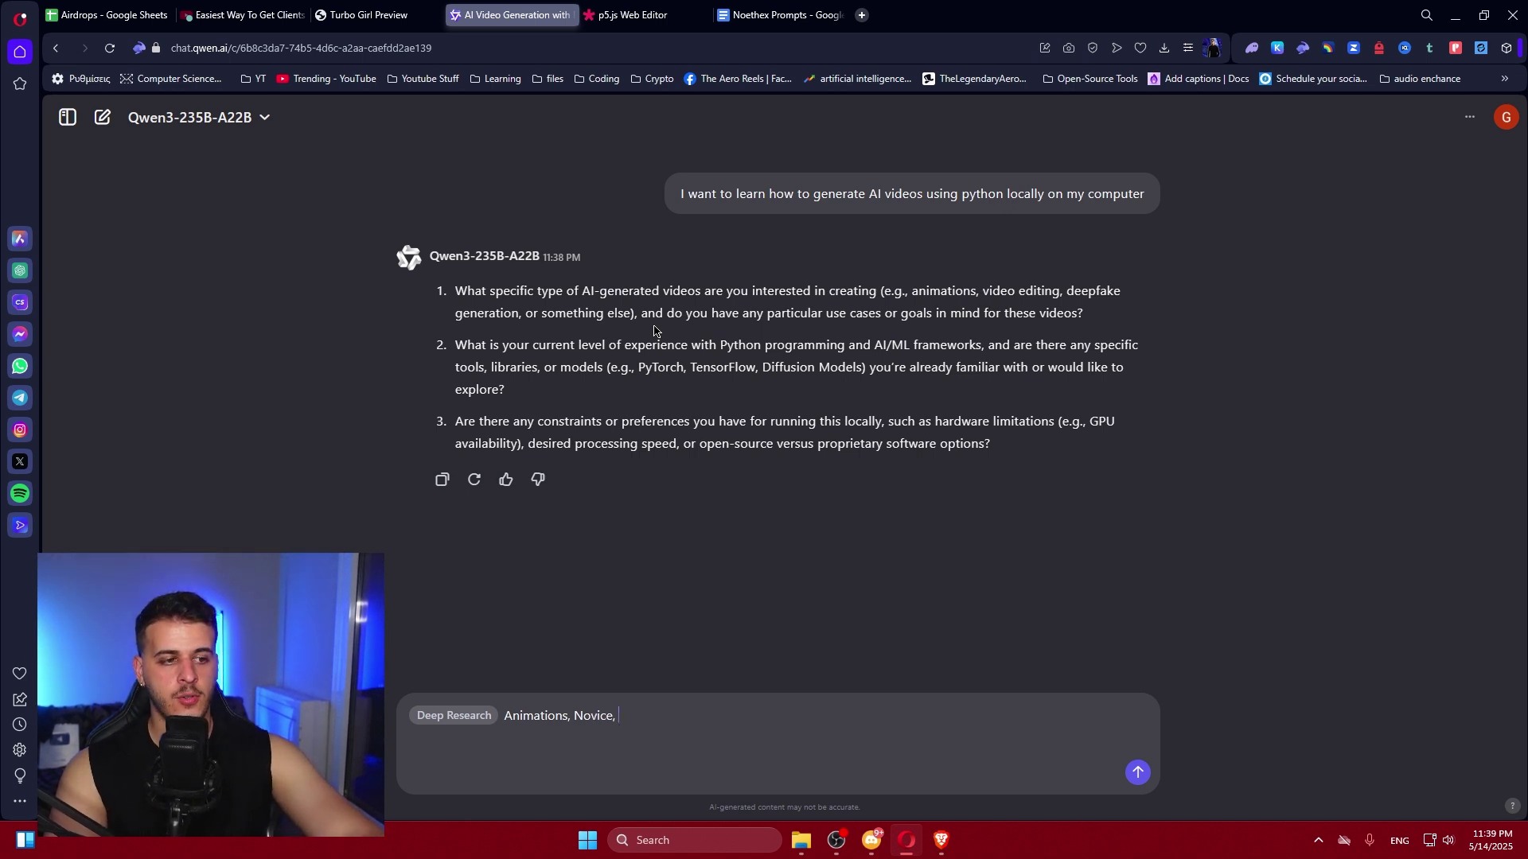
type(" My GPU has 12GB of VRAM.")
key("Return")
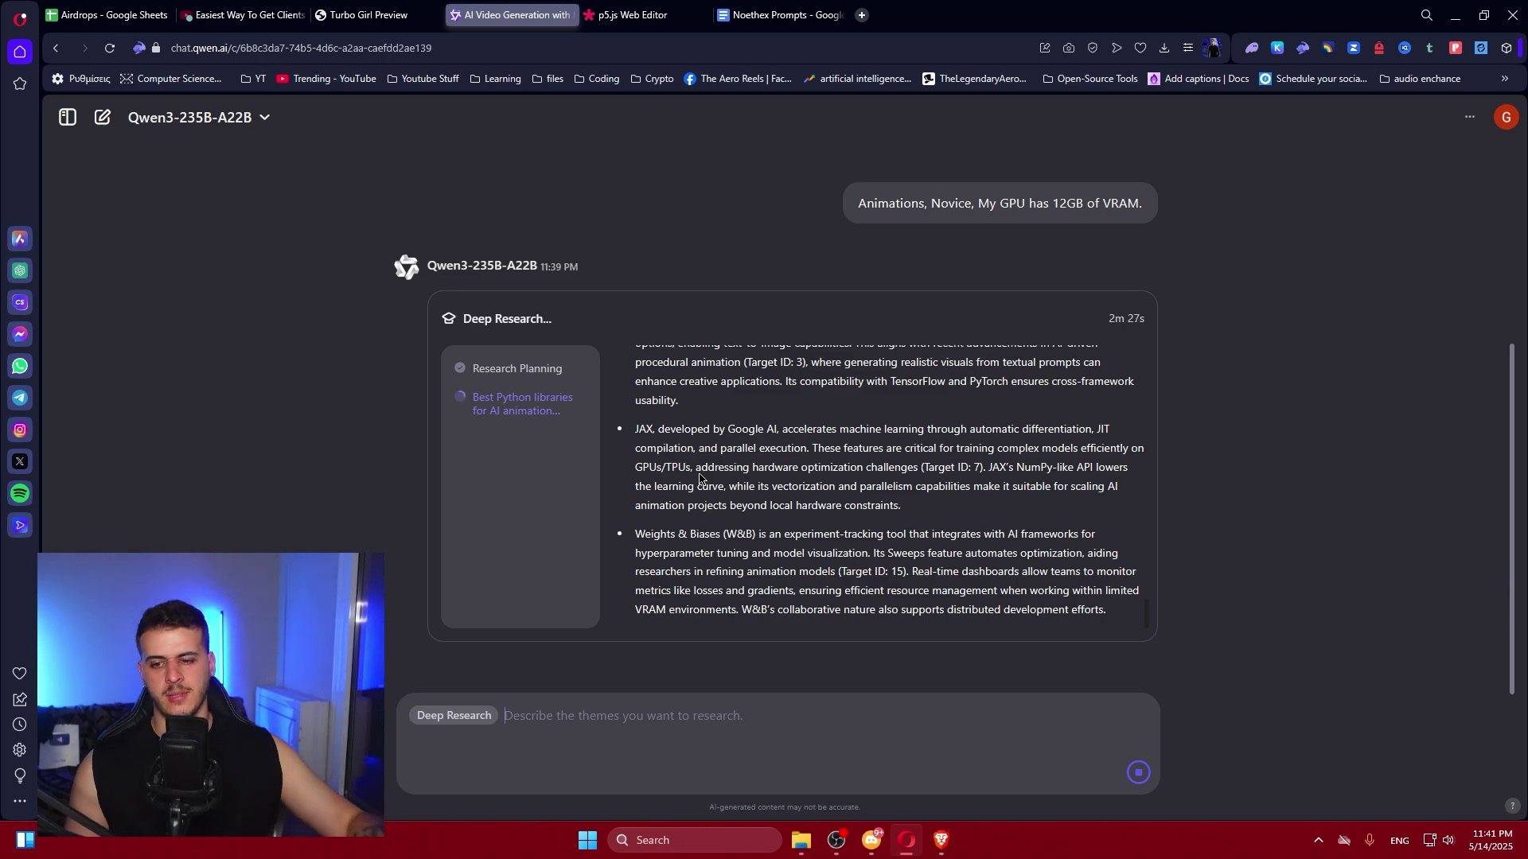
Step: Jump between the Best Python libraries, GPU optimization and Research Planning research steps
scroll(700, 477, "up", 15)
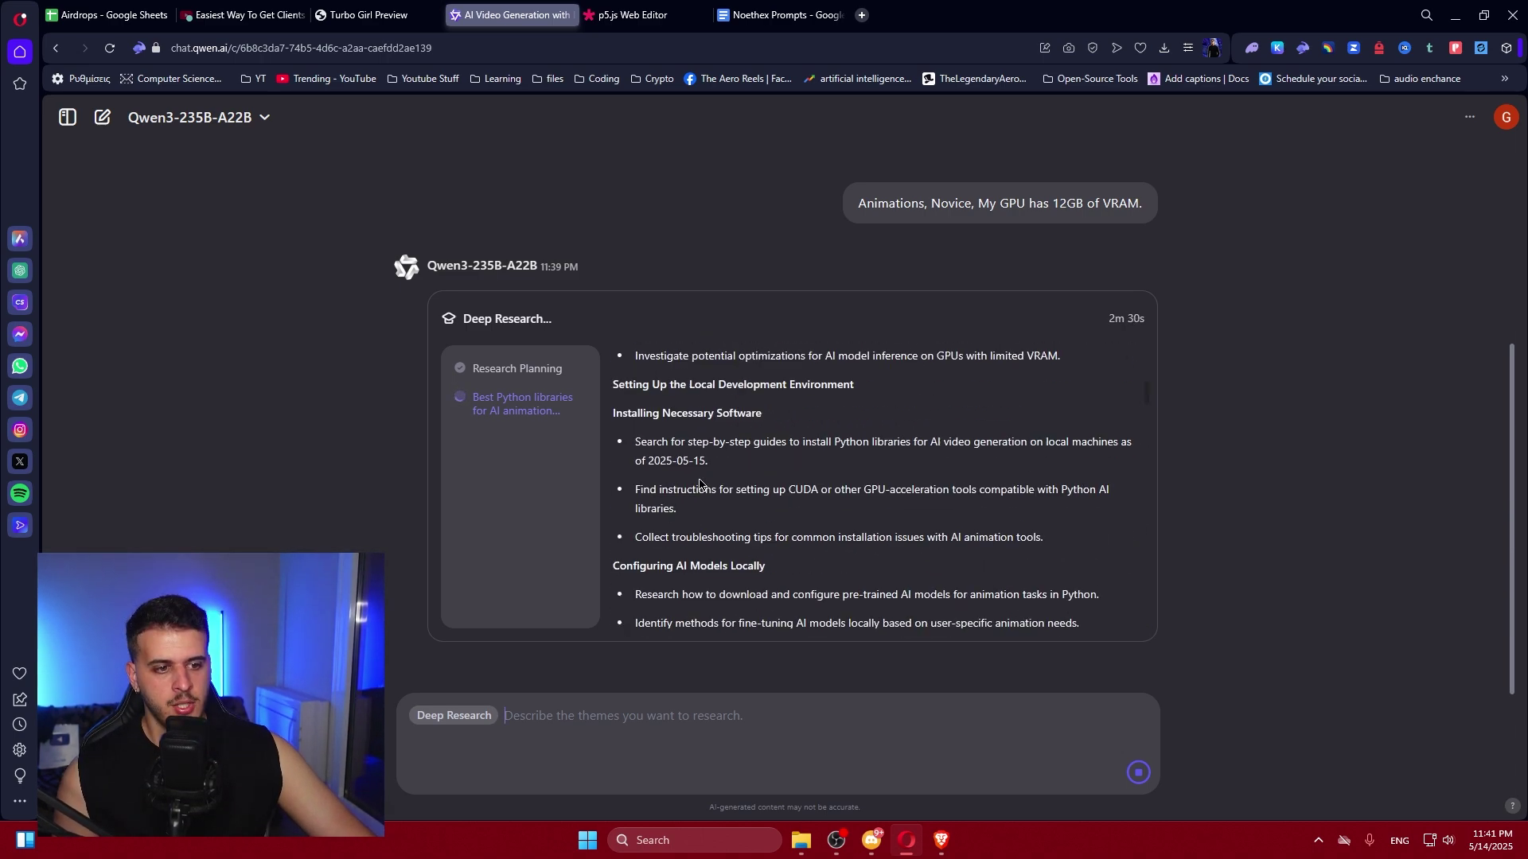
scroll(700, 484, "down", 5)
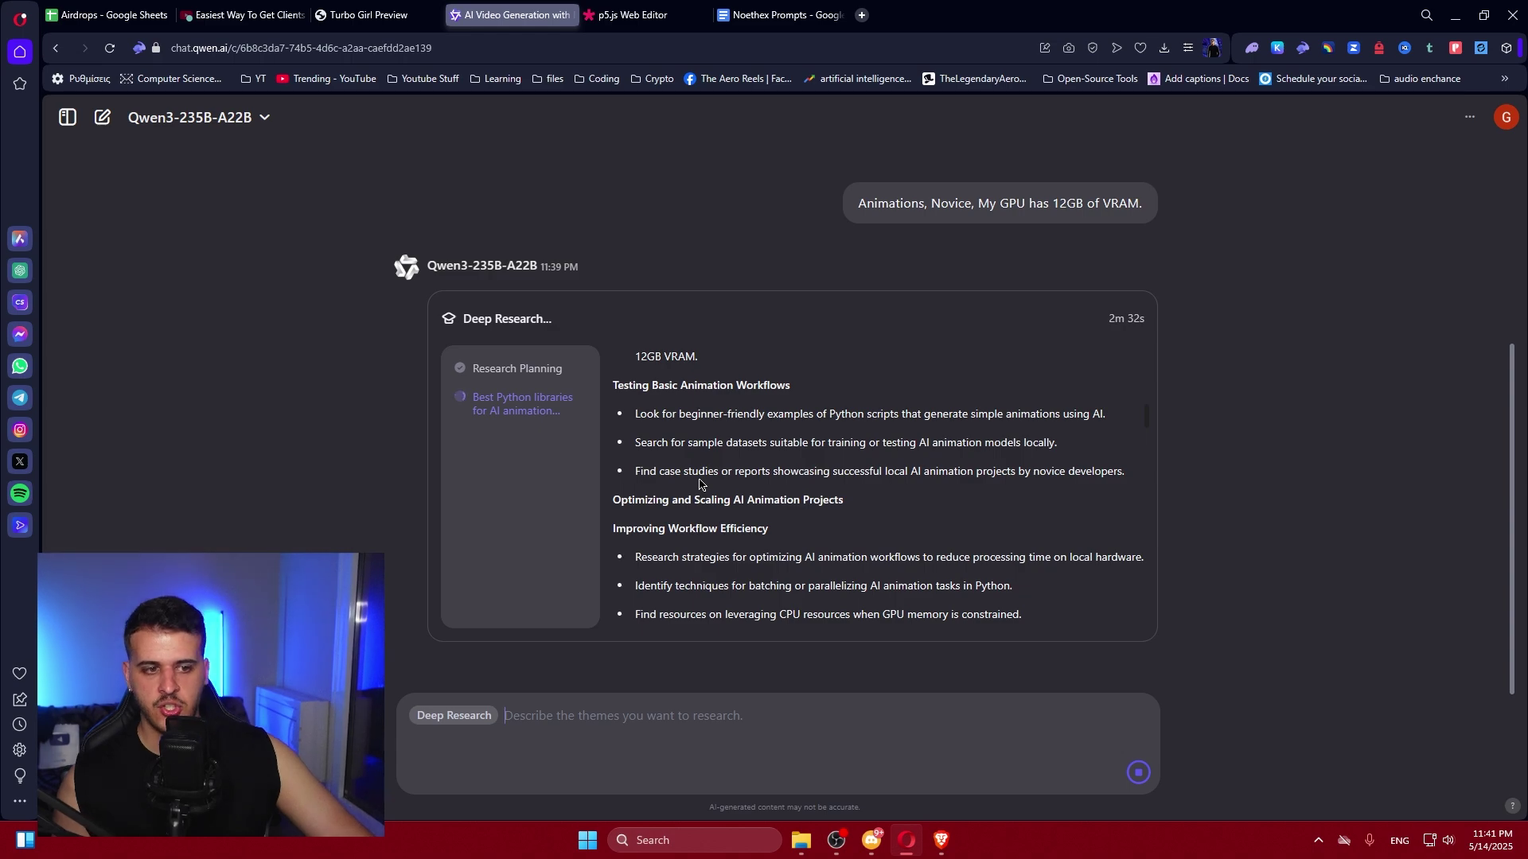
scroll(699, 484, "up", 6)
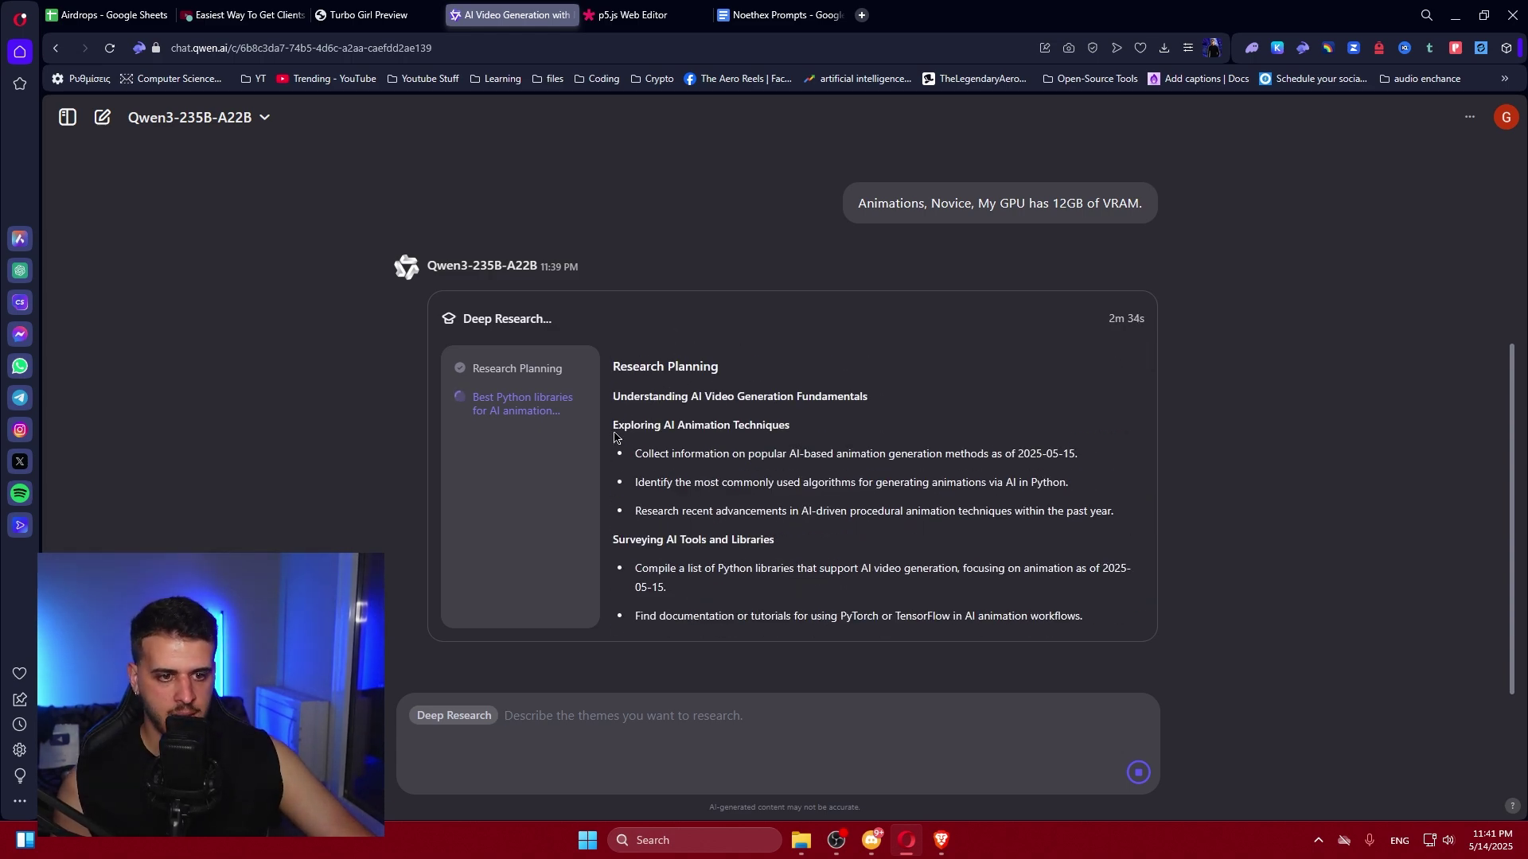
scroll(614, 435, "up", 4)
scroll(518, 414, "down", 4)
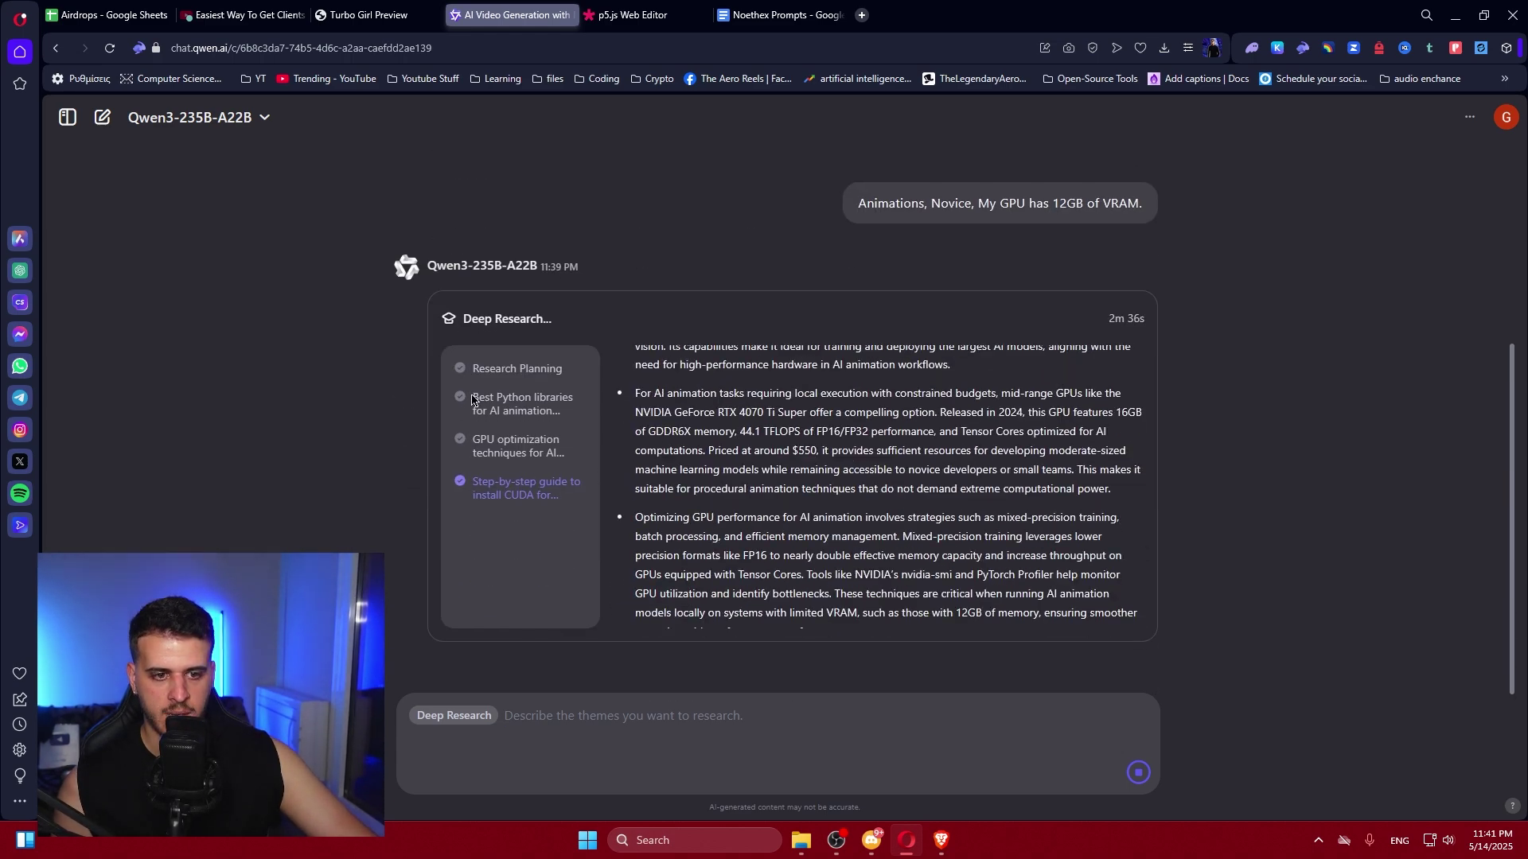
left_click(475, 403)
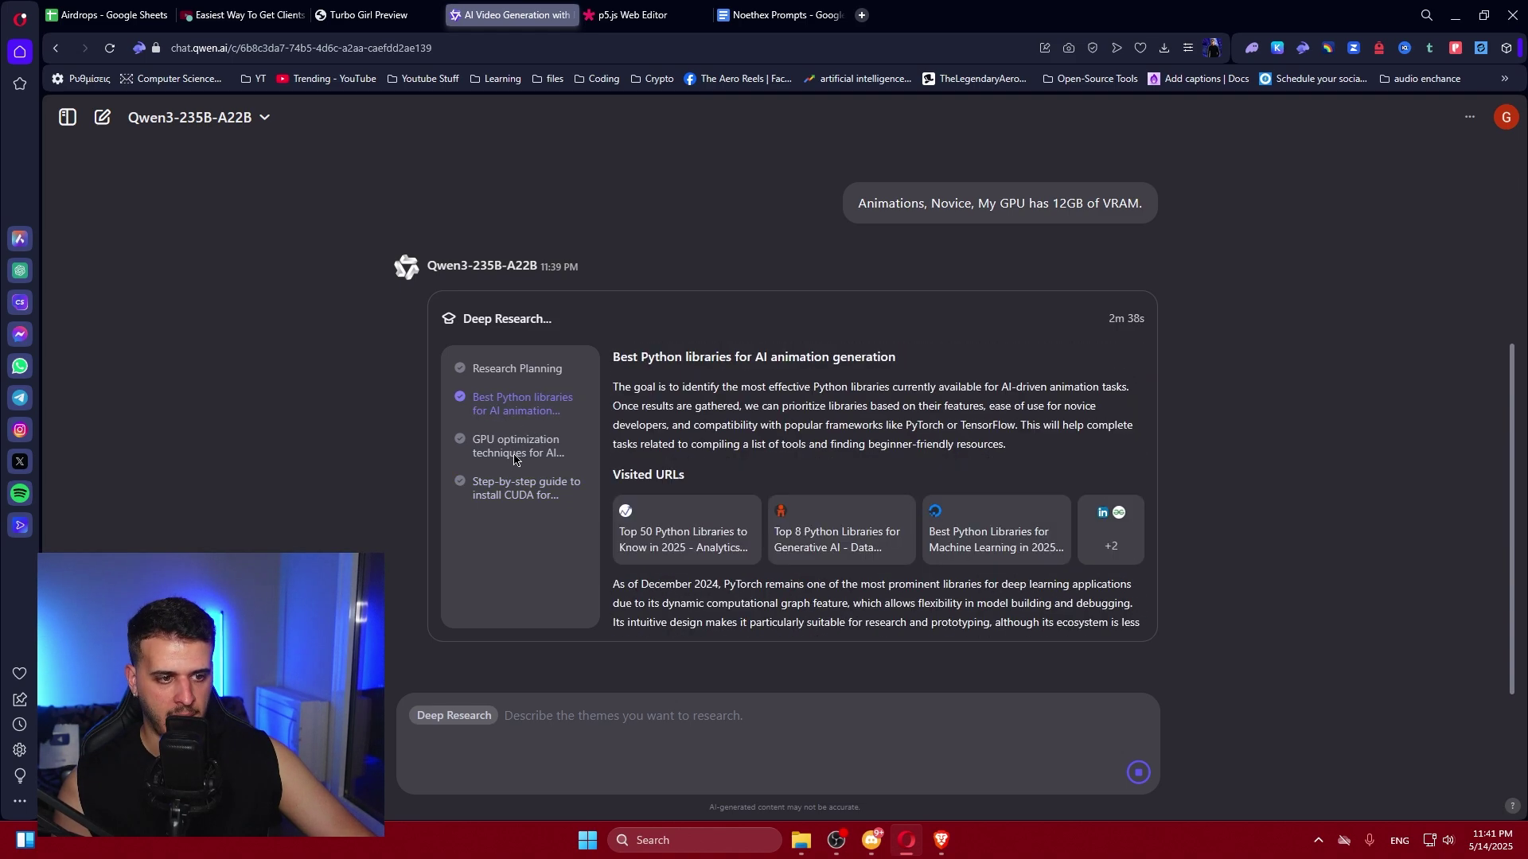
left_click(516, 458)
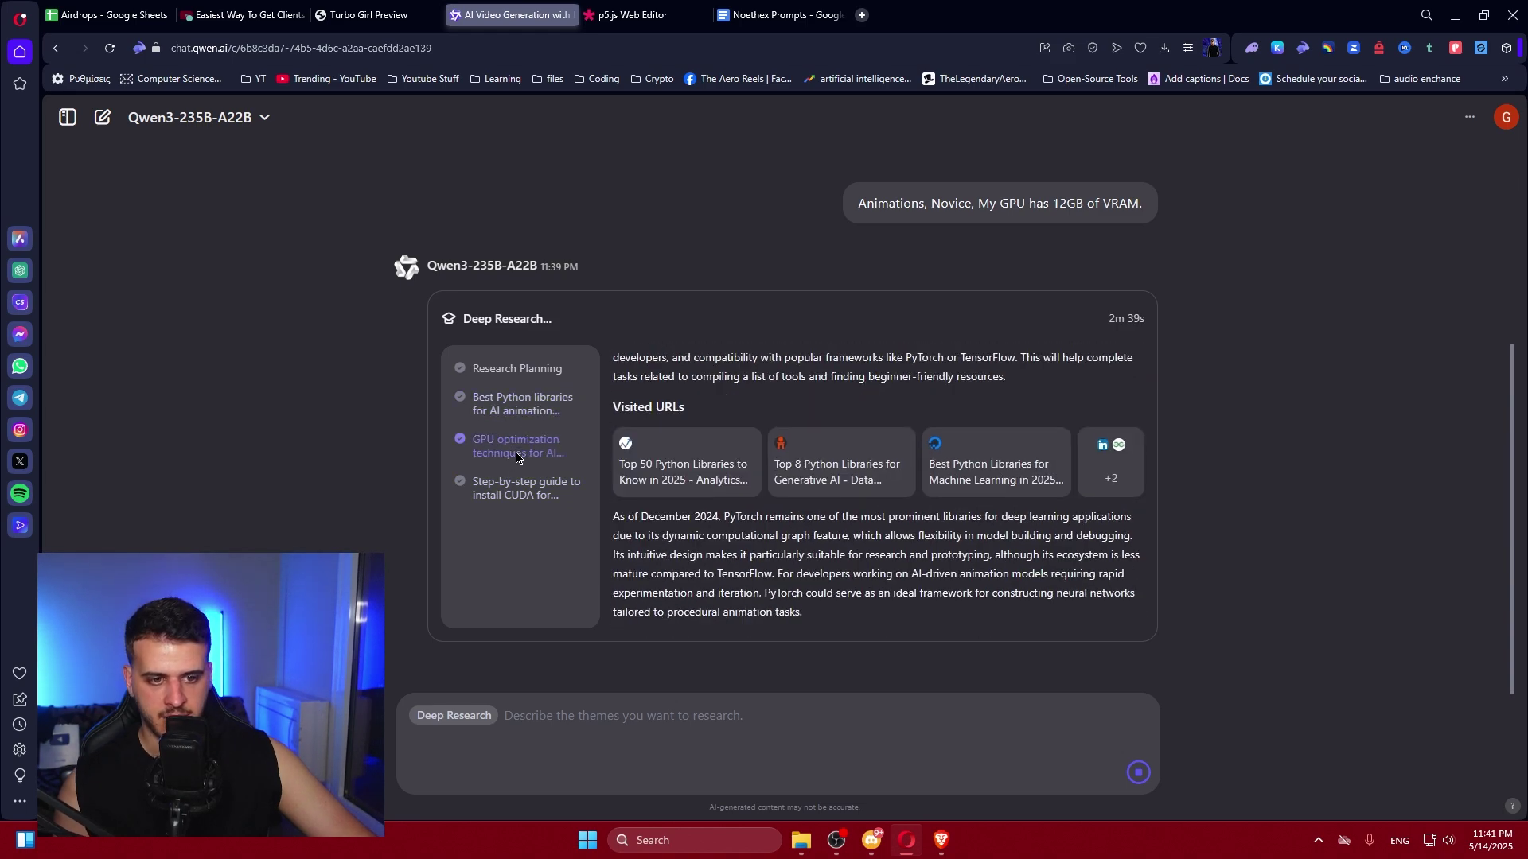
left_click(523, 373)
Step: Read through the findings, highlighting the Best Python libraries heading and the CUDA install paragraph
scroll(681, 384, "down", 10)
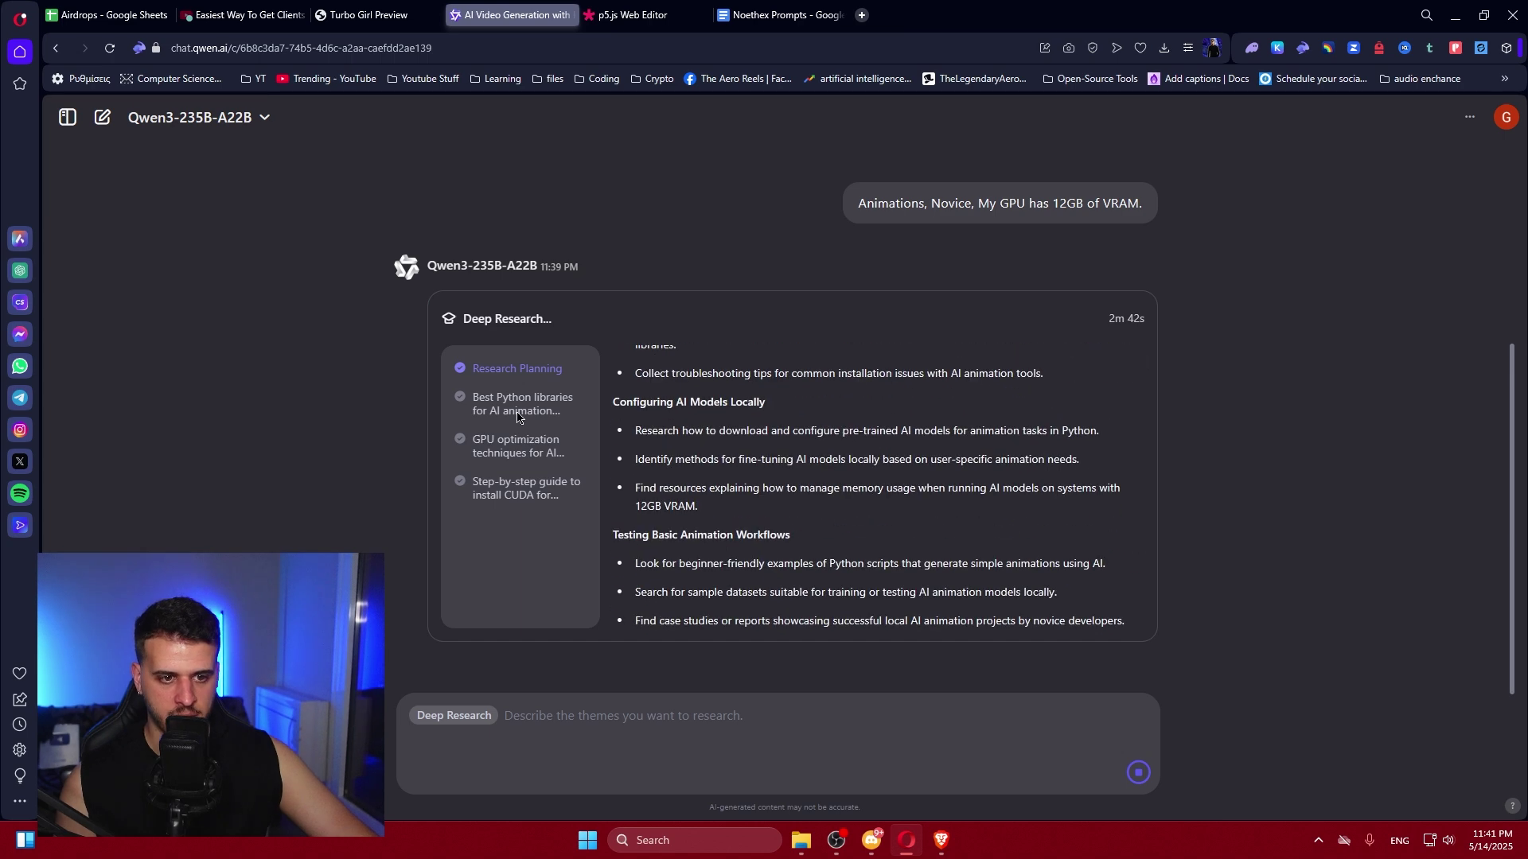
left_click_drag(616, 358, 897, 360)
left_click(665, 400)
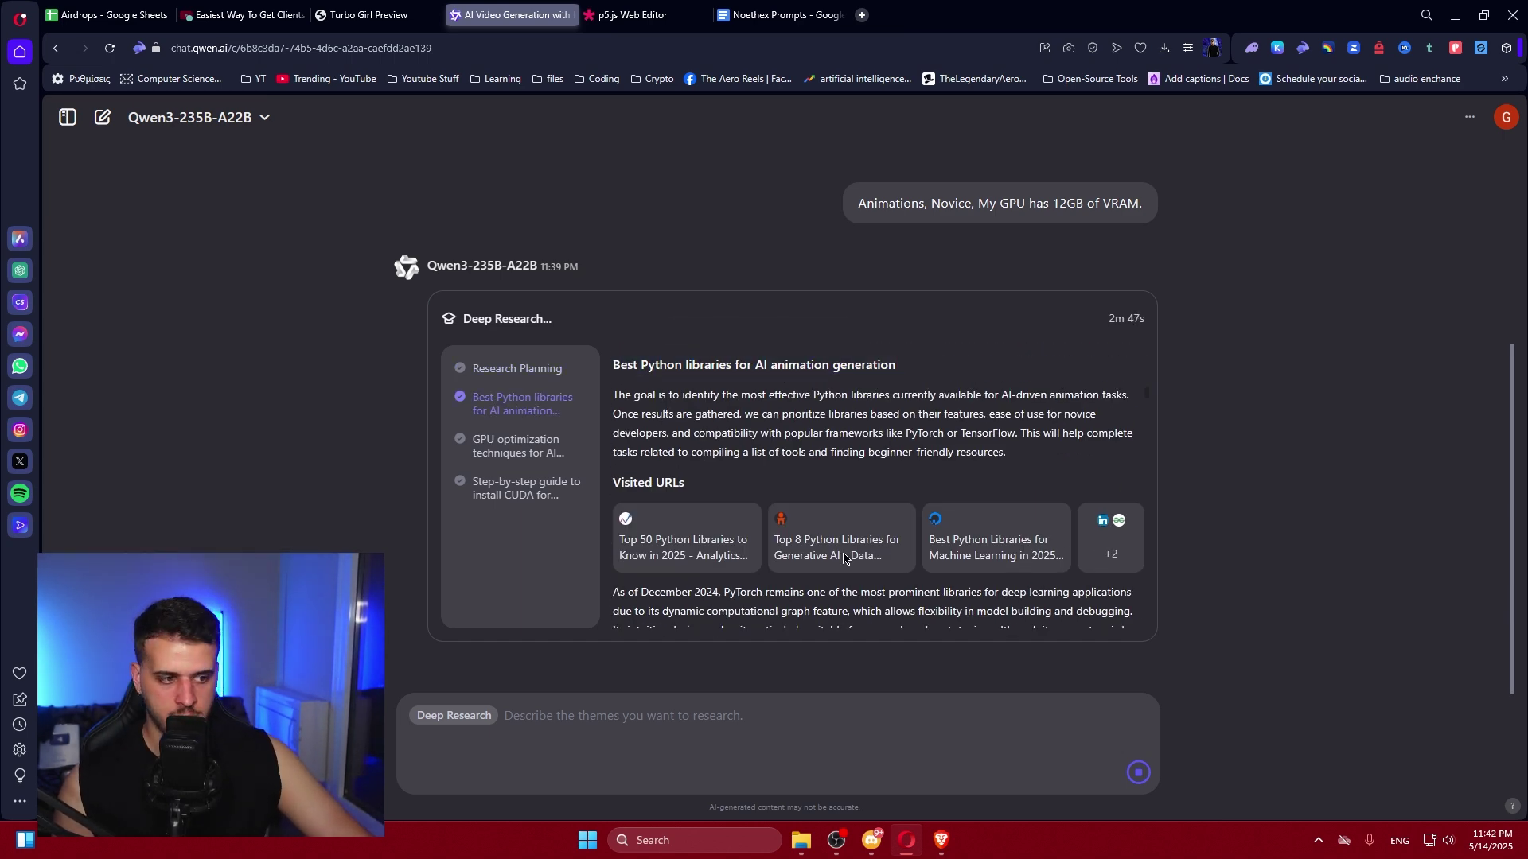
scroll(647, 569, "down", 2)
scroll(647, 569, "down", 8)
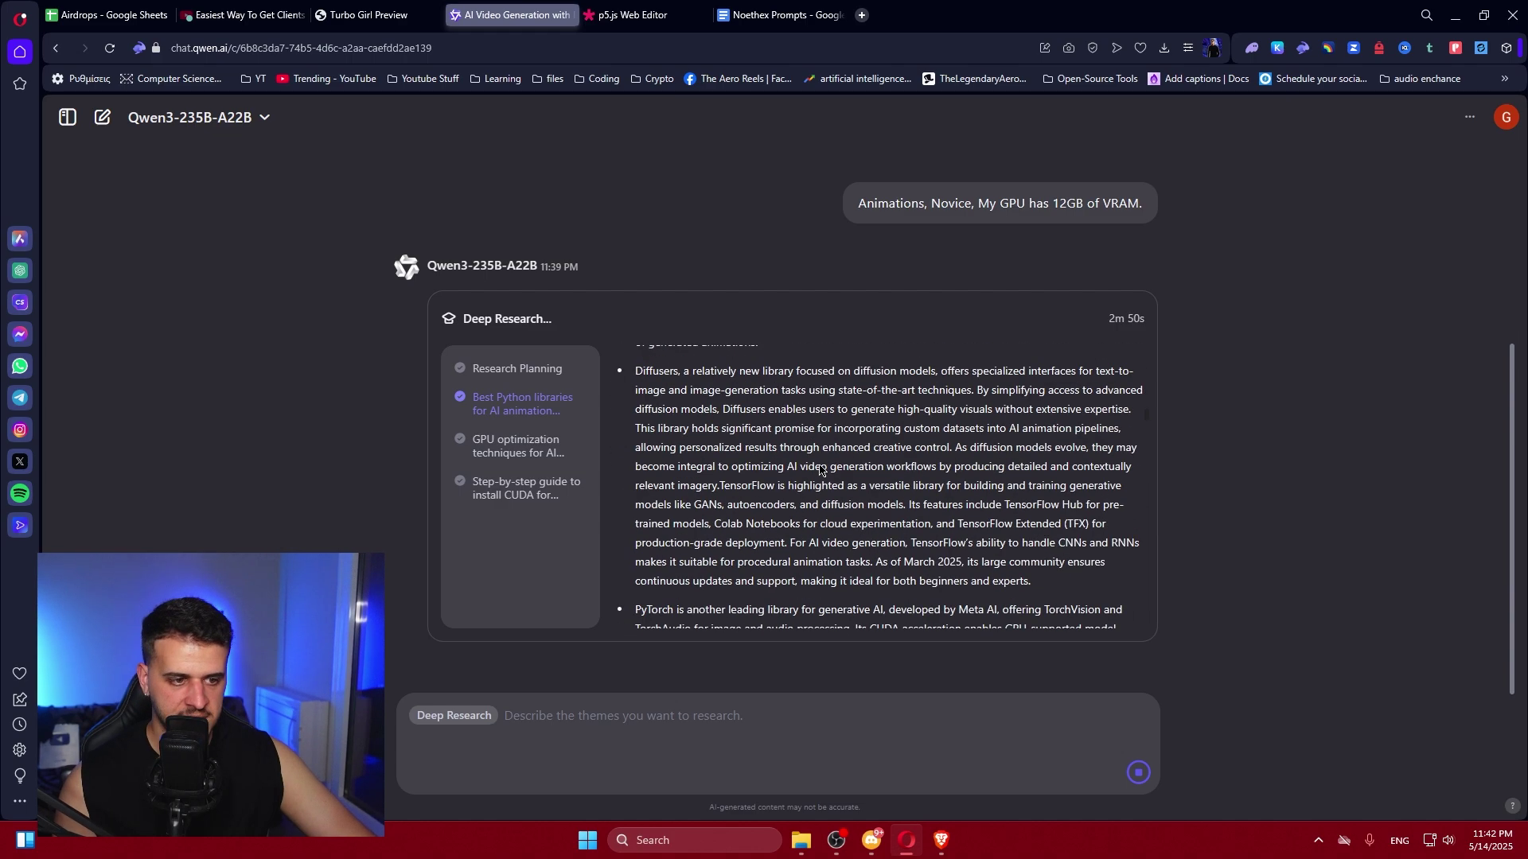
scroll(812, 476, "down", 10)
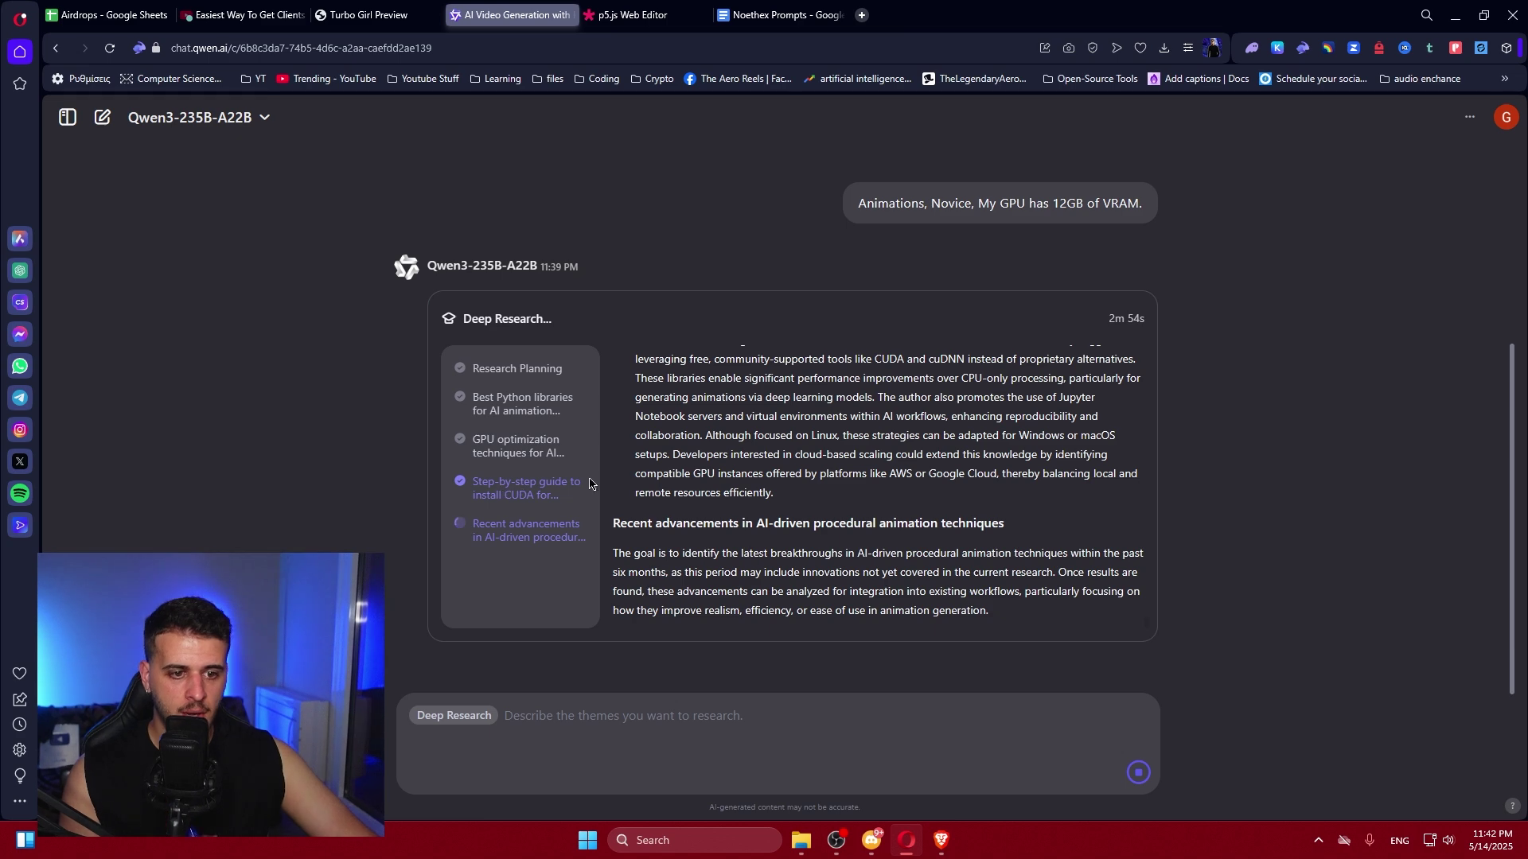
scroll(665, 483, "up", 2)
triple_click(779, 456)
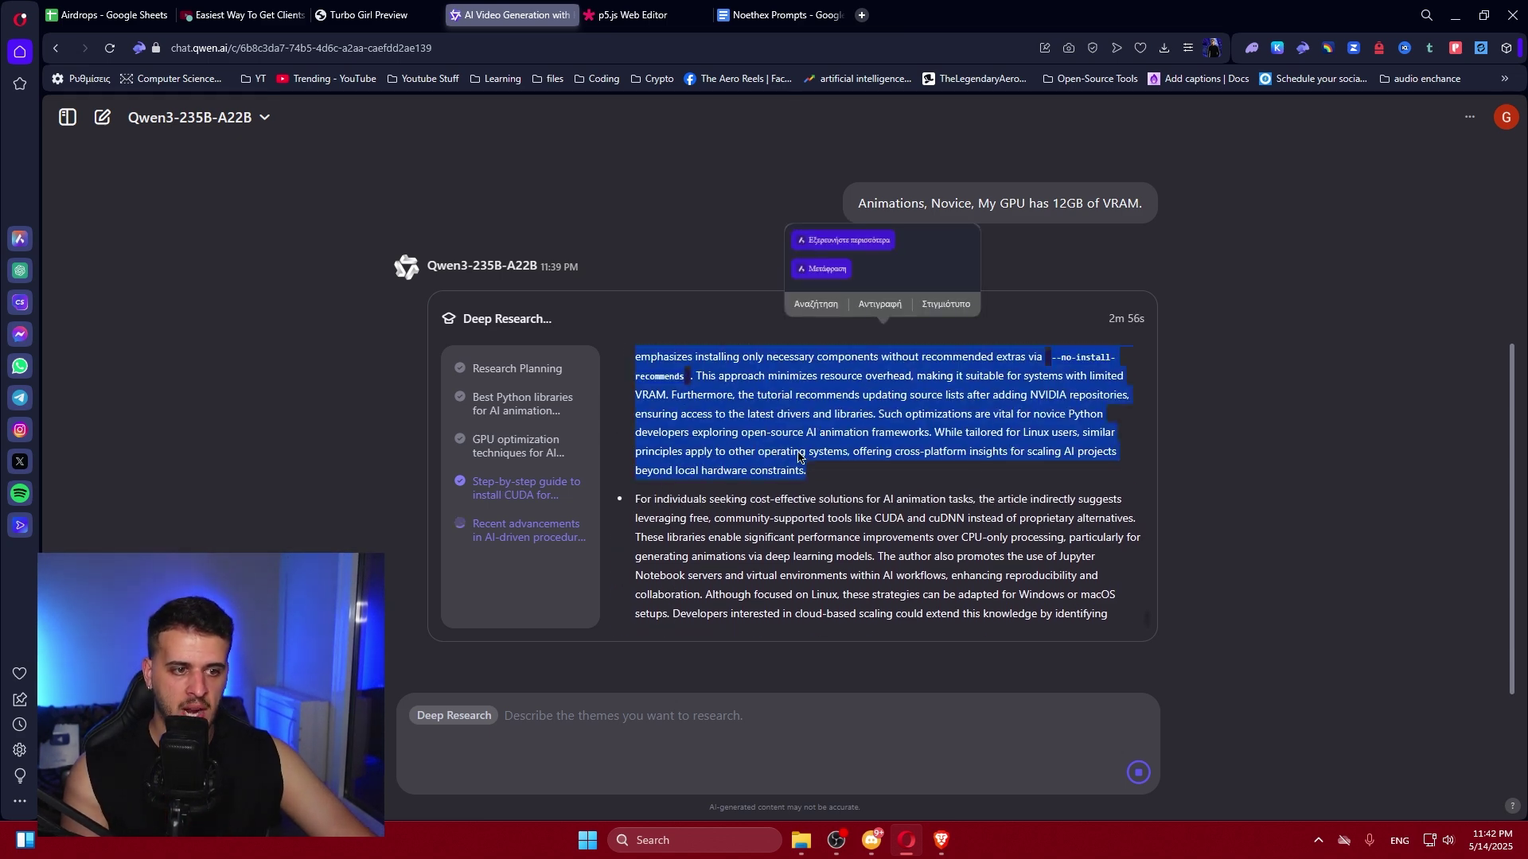
scroll(798, 457, "up", 1)
scroll(798, 457, "up", 2)
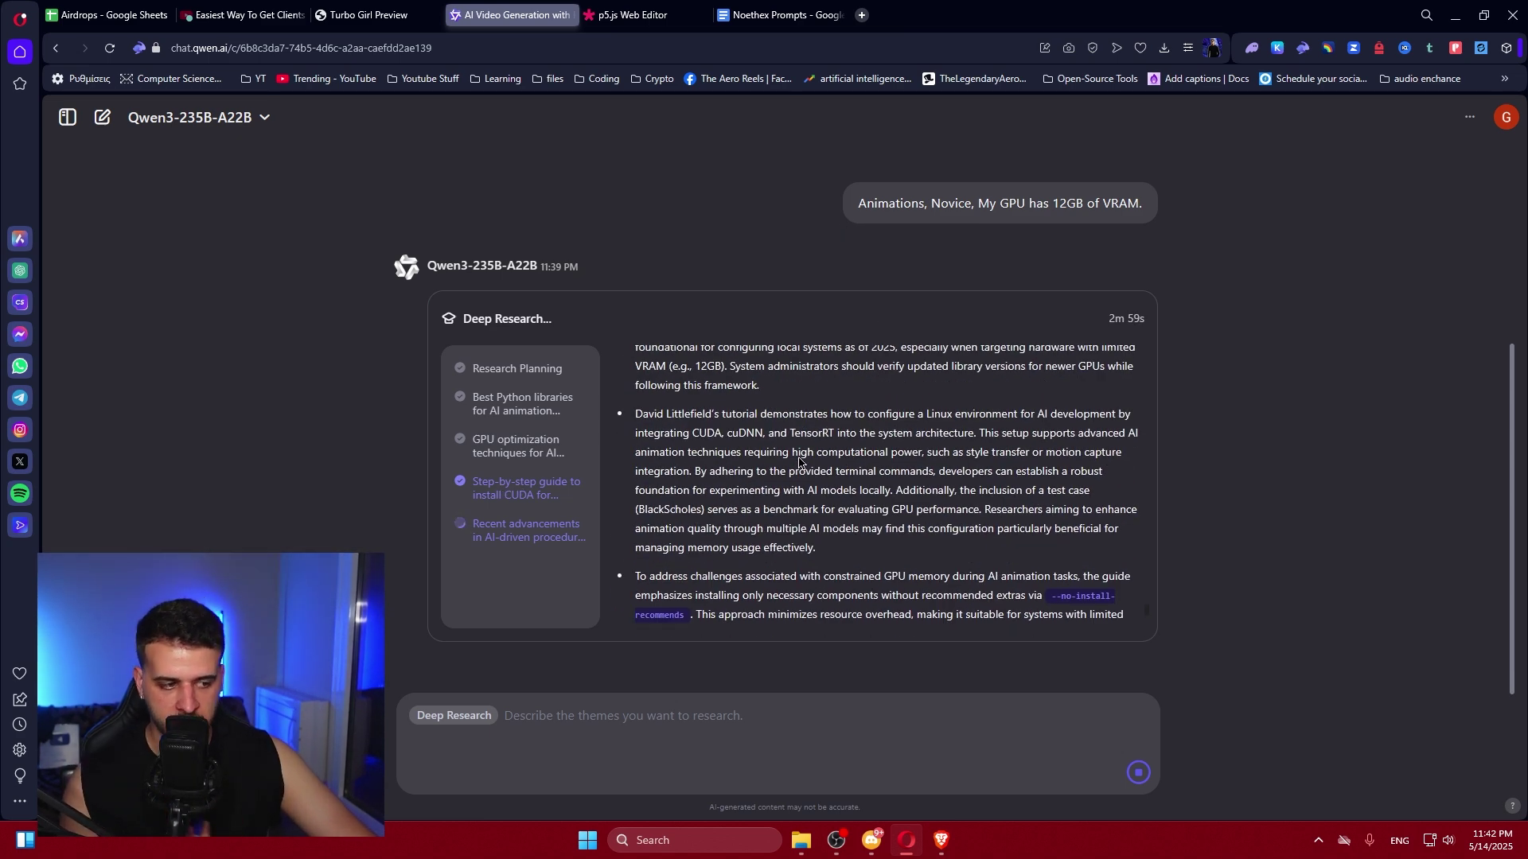
scroll(798, 461, "down", 5)
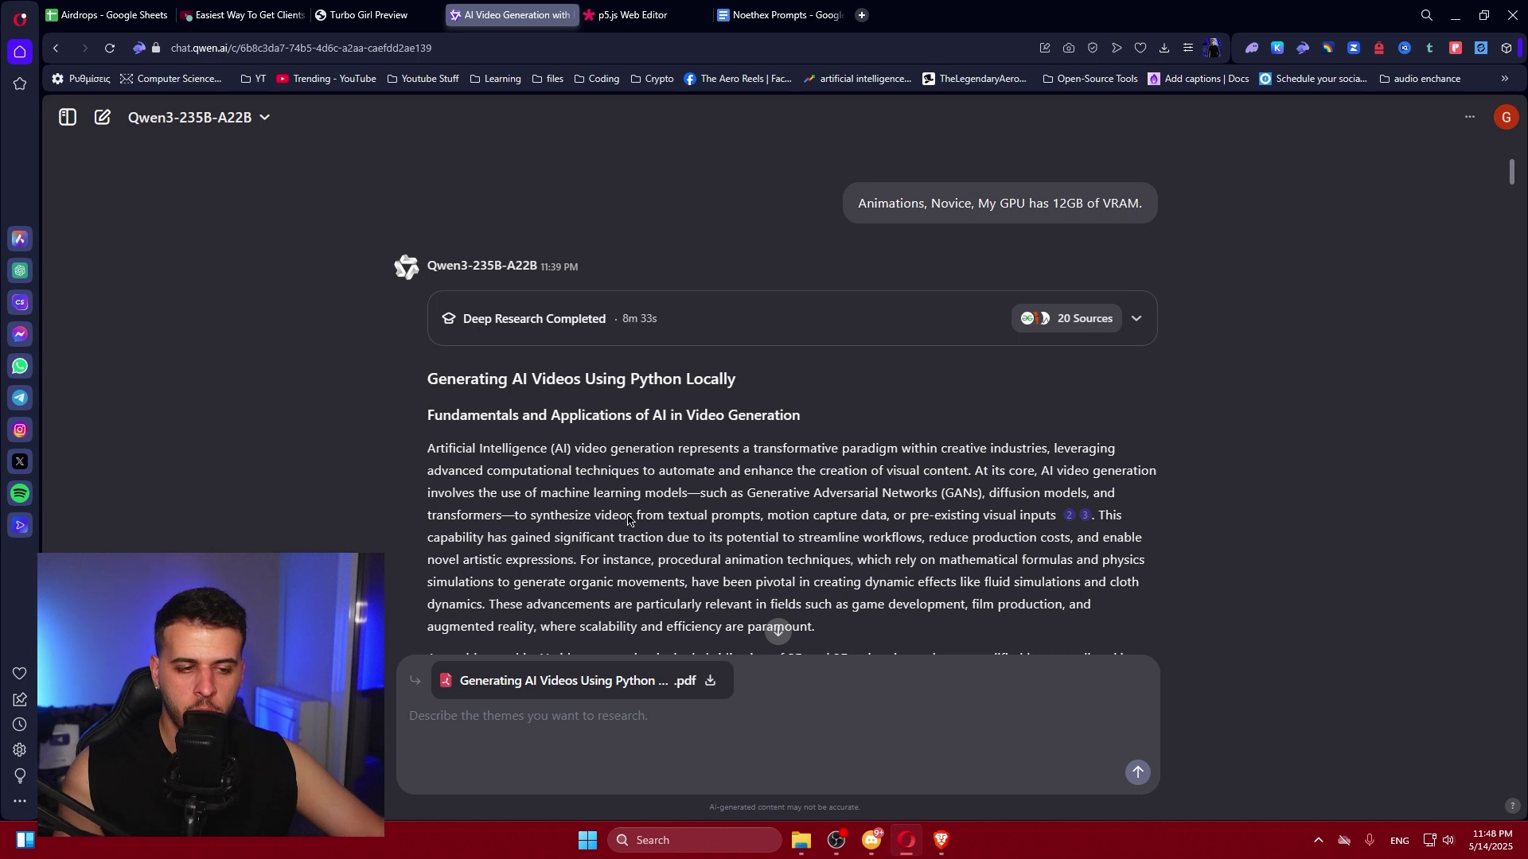
scroll(626, 521, "down", 1)
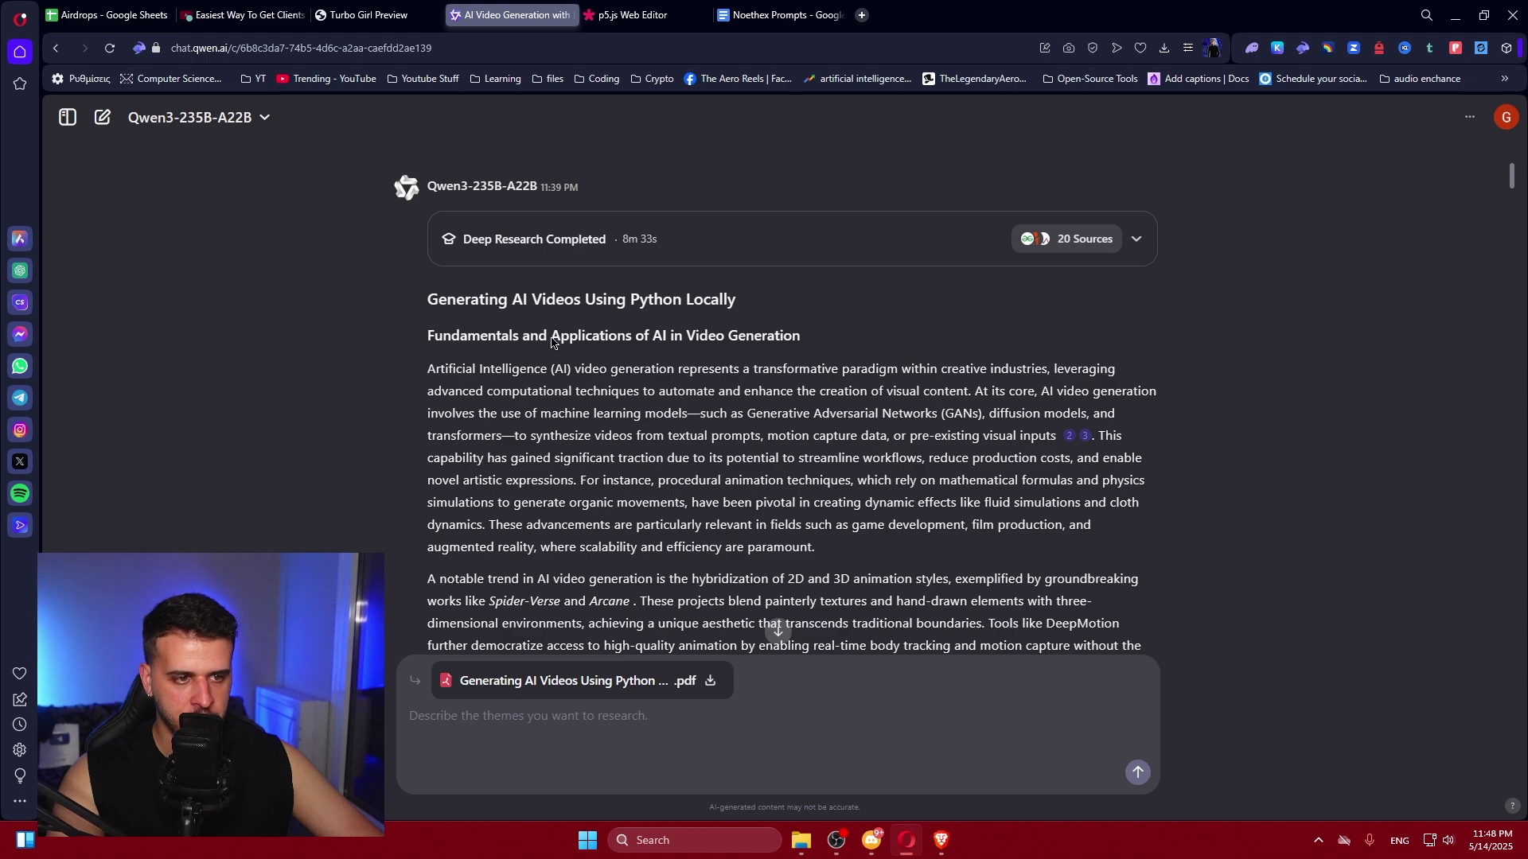
scroll(549, 344, "down", 2)
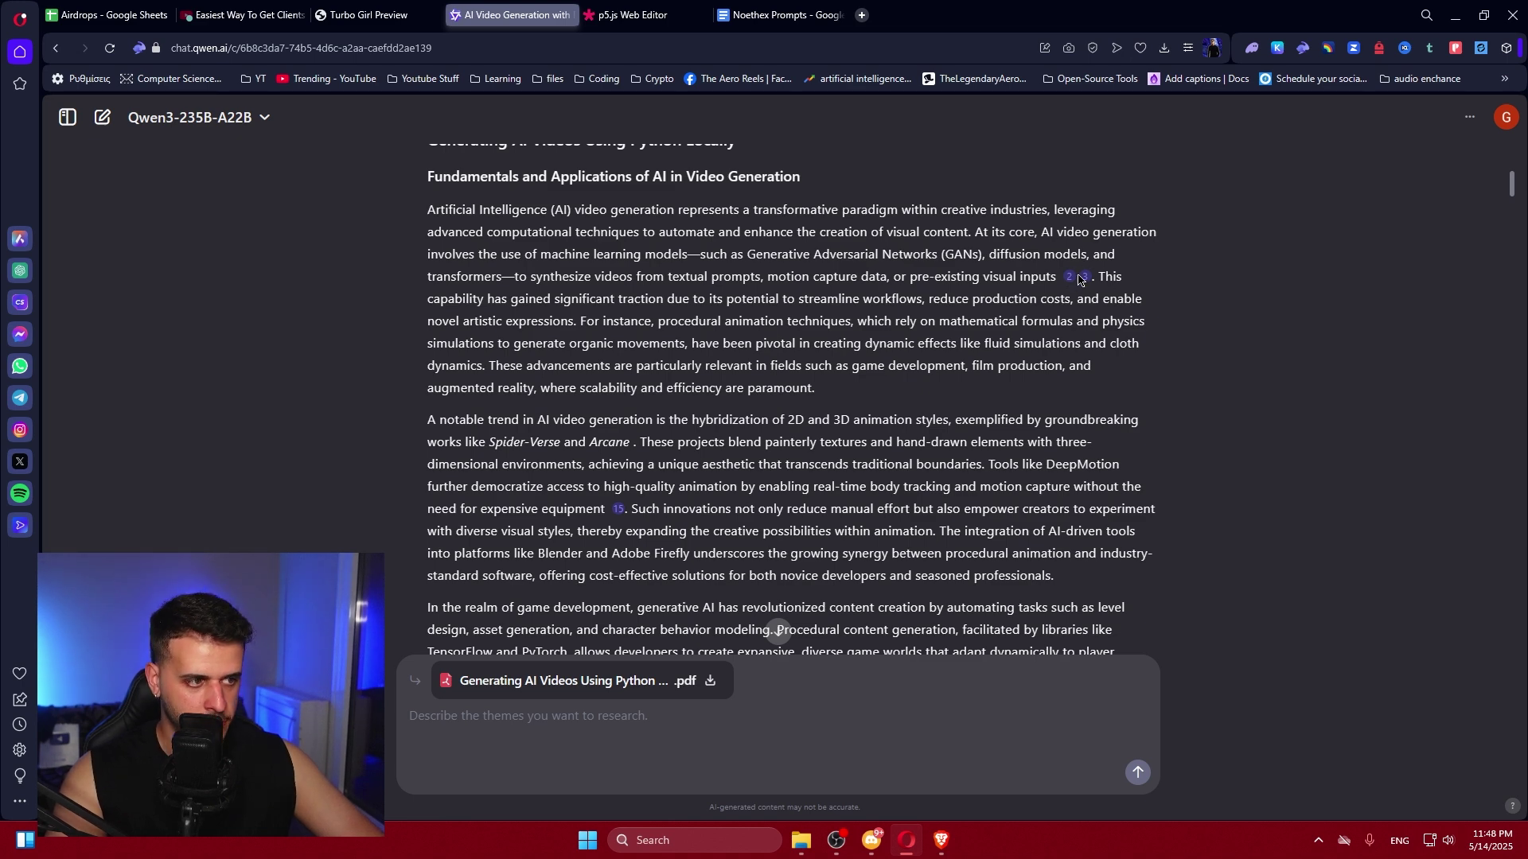
scroll(636, 354, "down", 2)
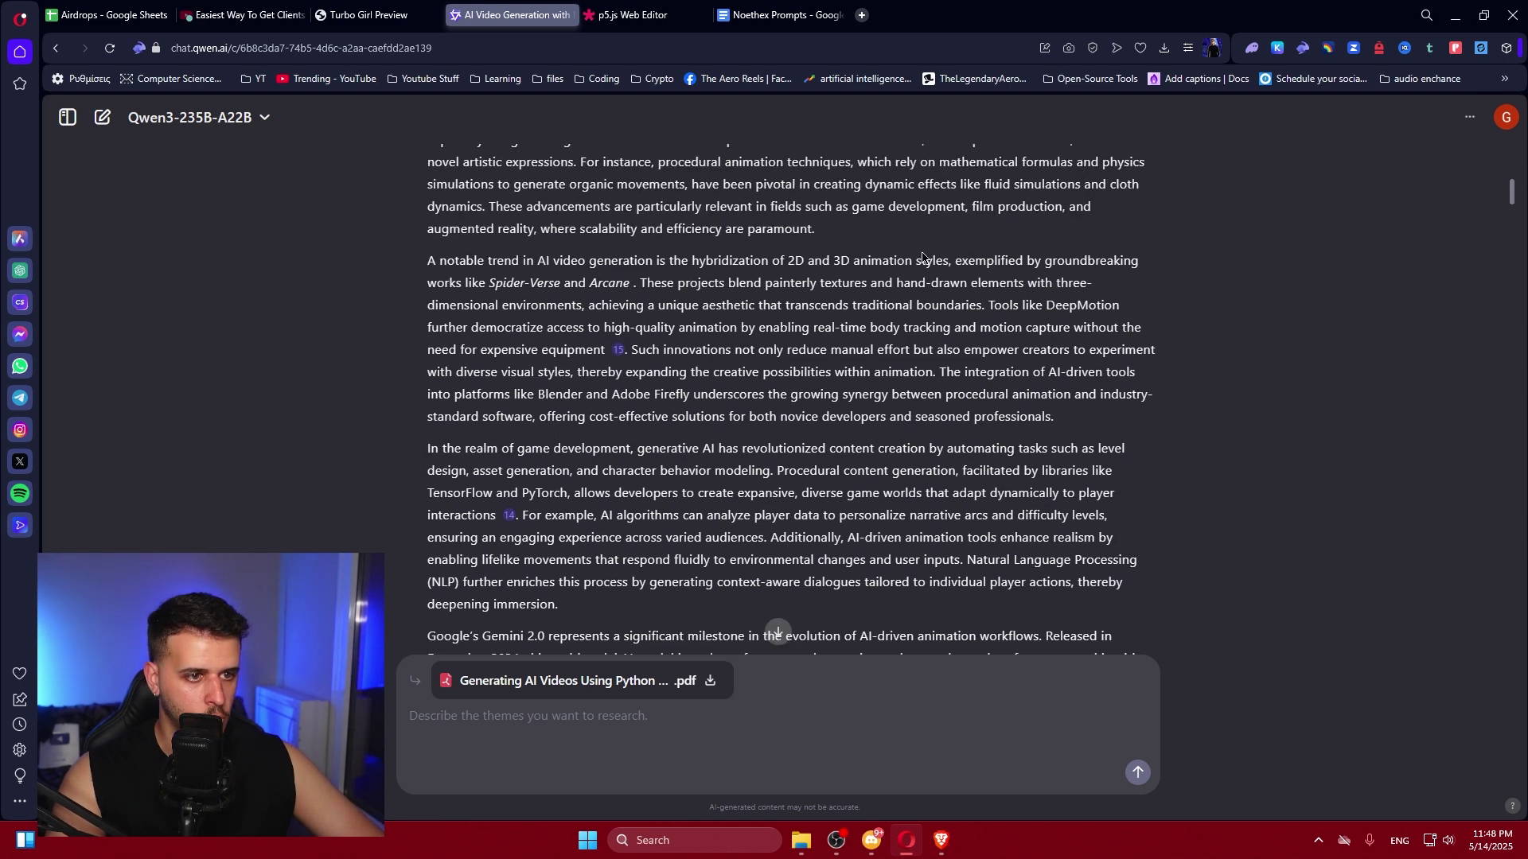
scroll(578, 296, "down", 3)
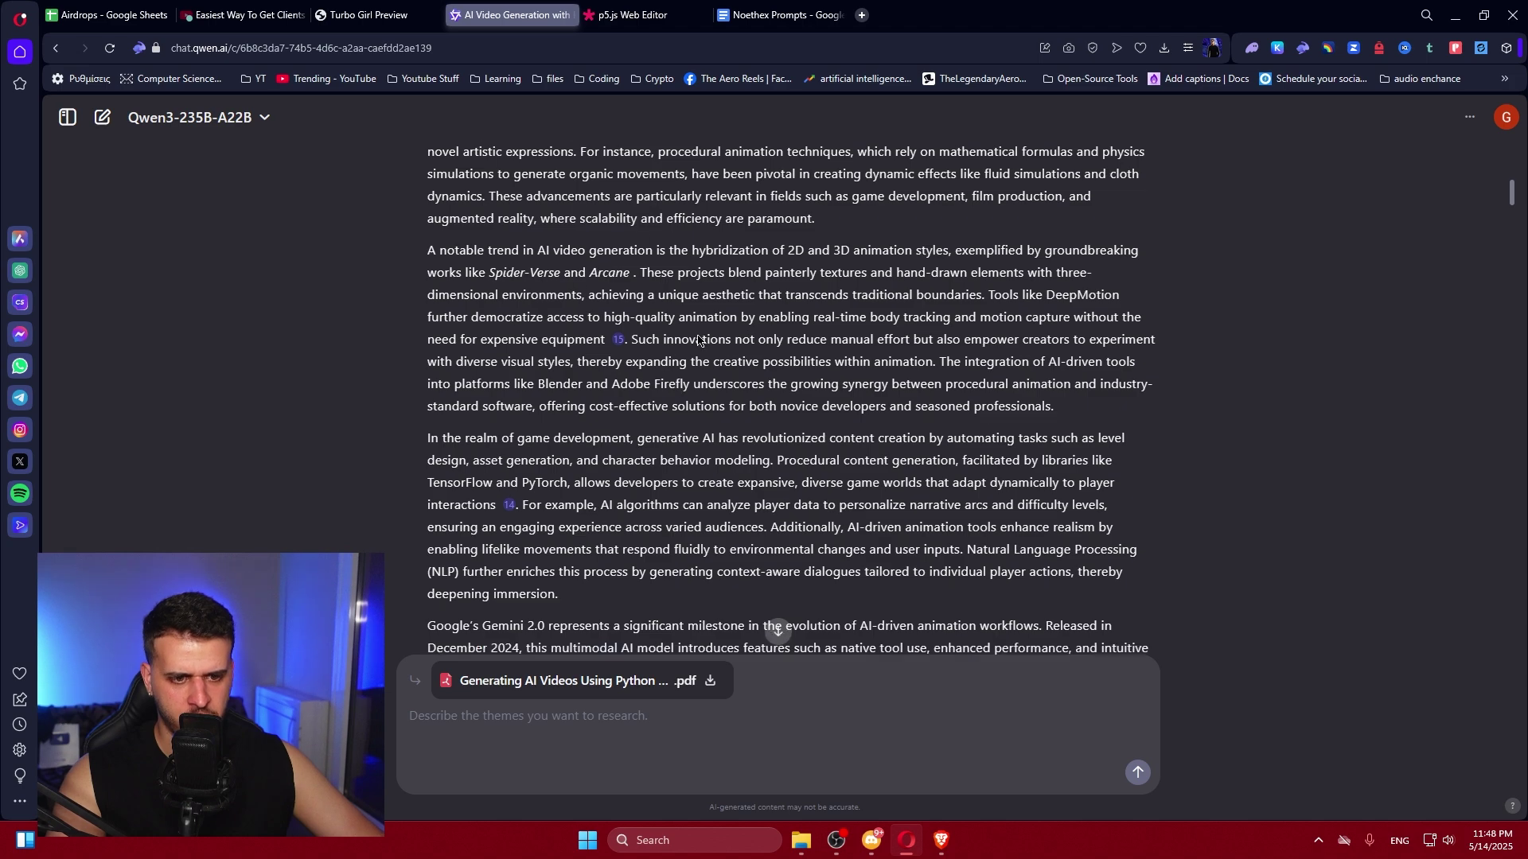
scroll(603, 292, "down", 4)
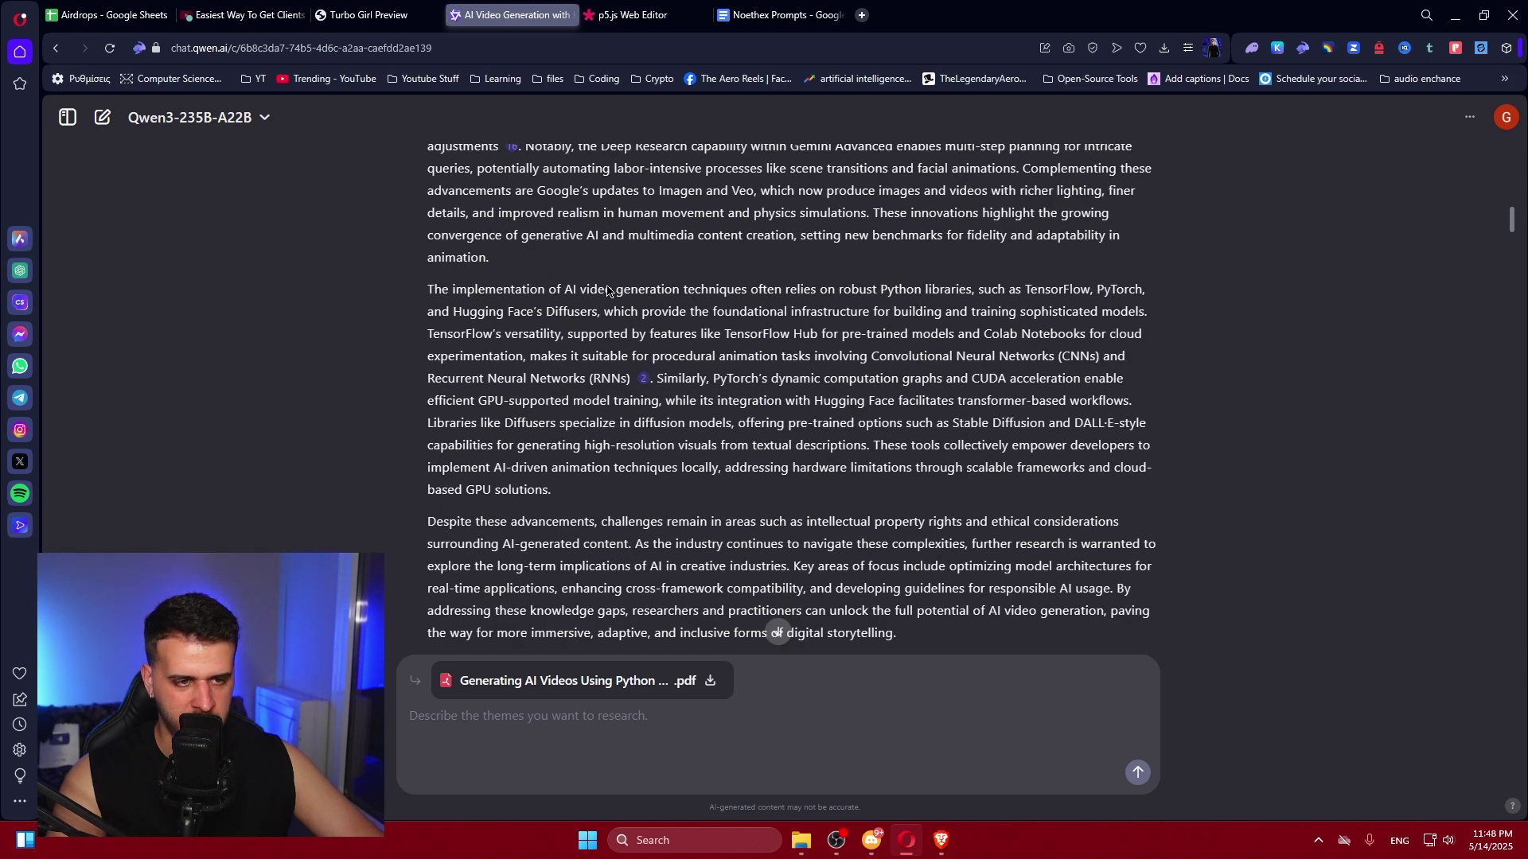
scroll(607, 291, "down", 3)
scroll(607, 291, "down", 3)
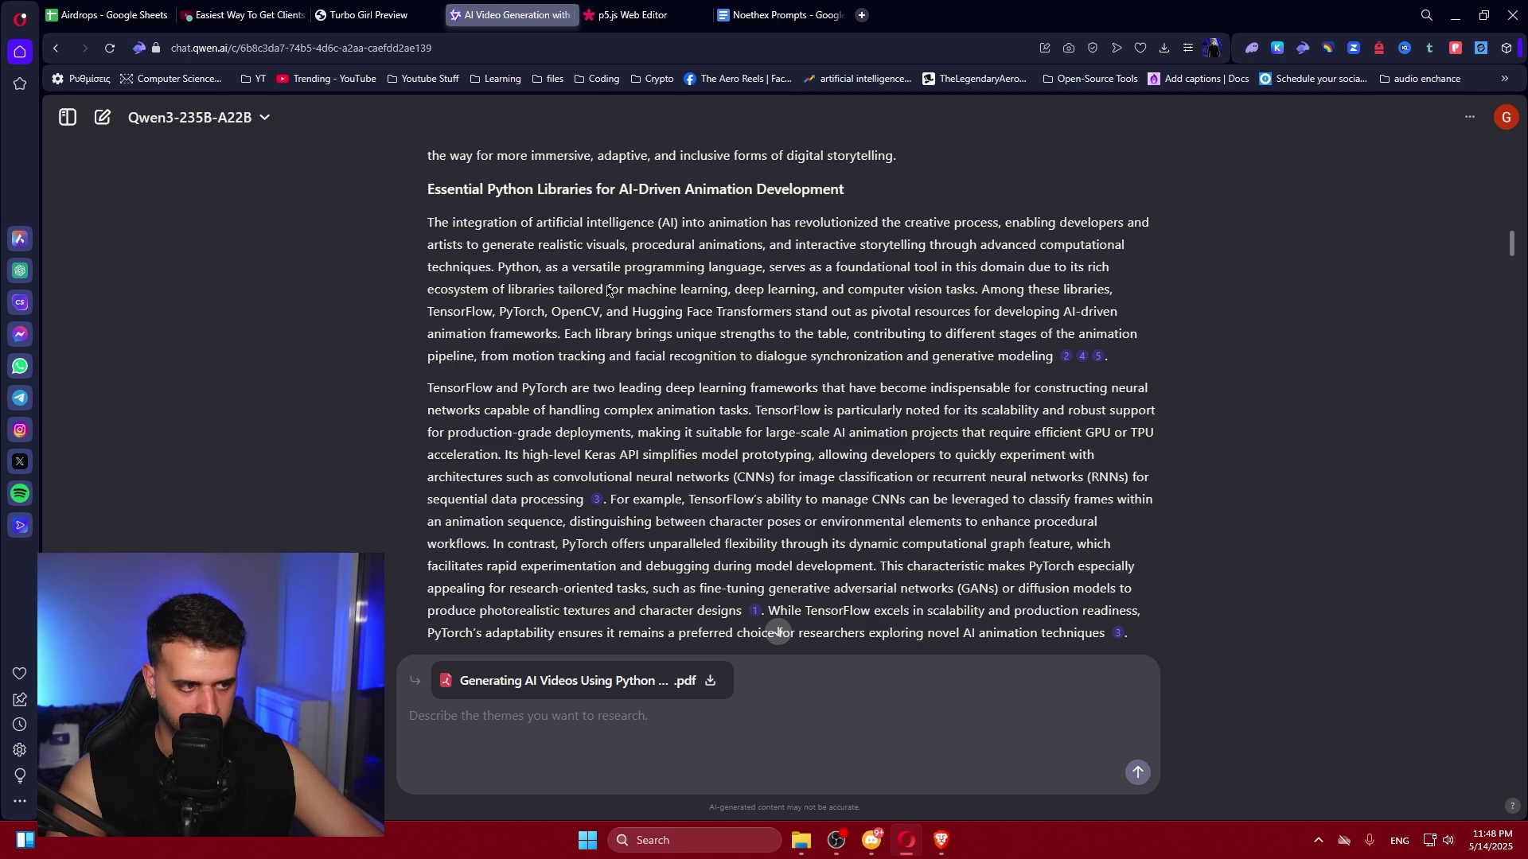
scroll(608, 291, "down", 3)
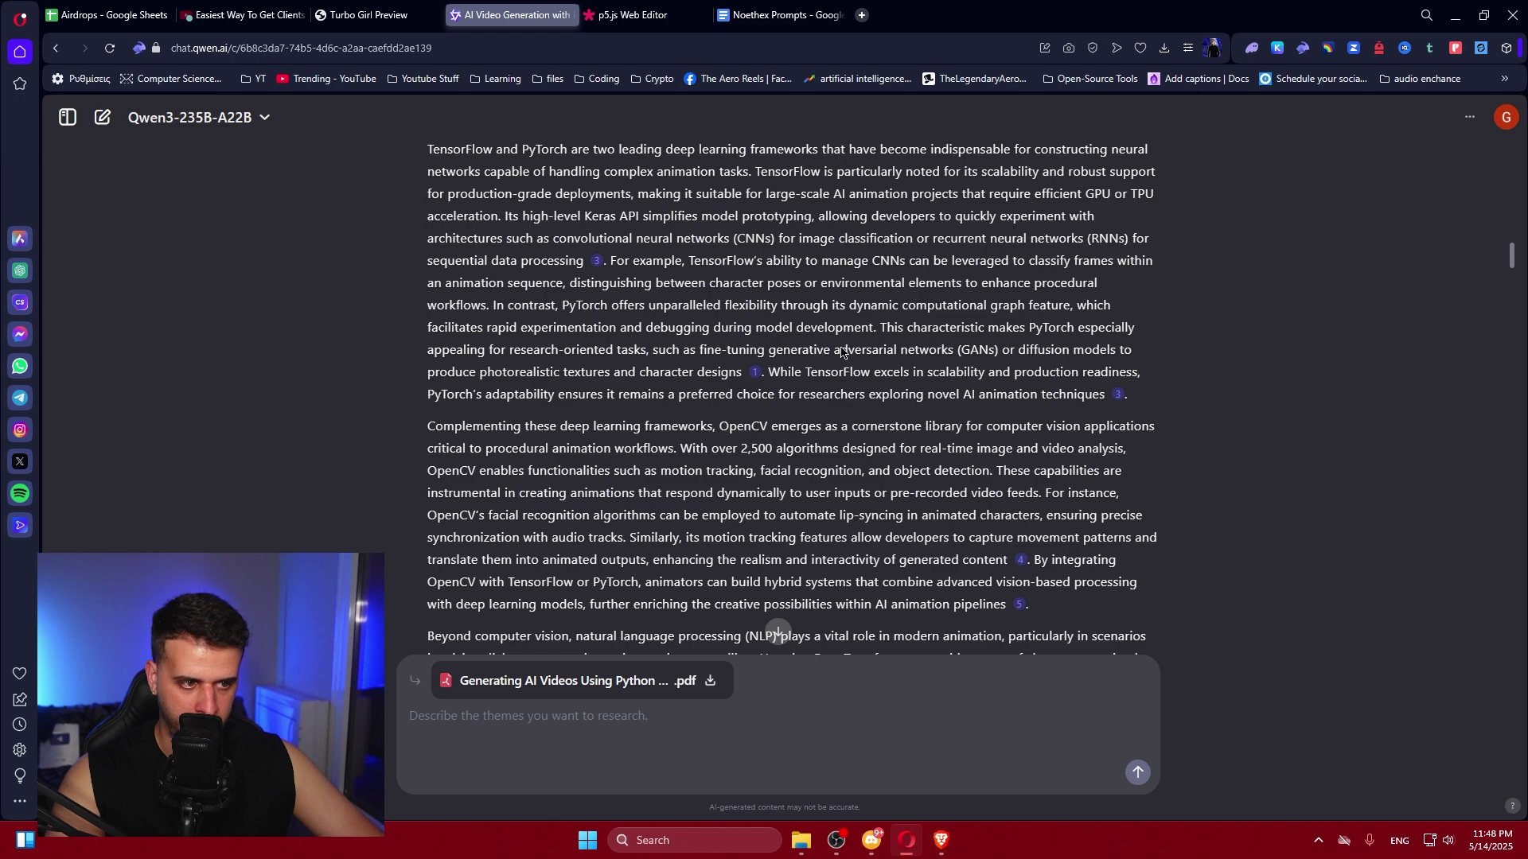
scroll(839, 352, "down", 2)
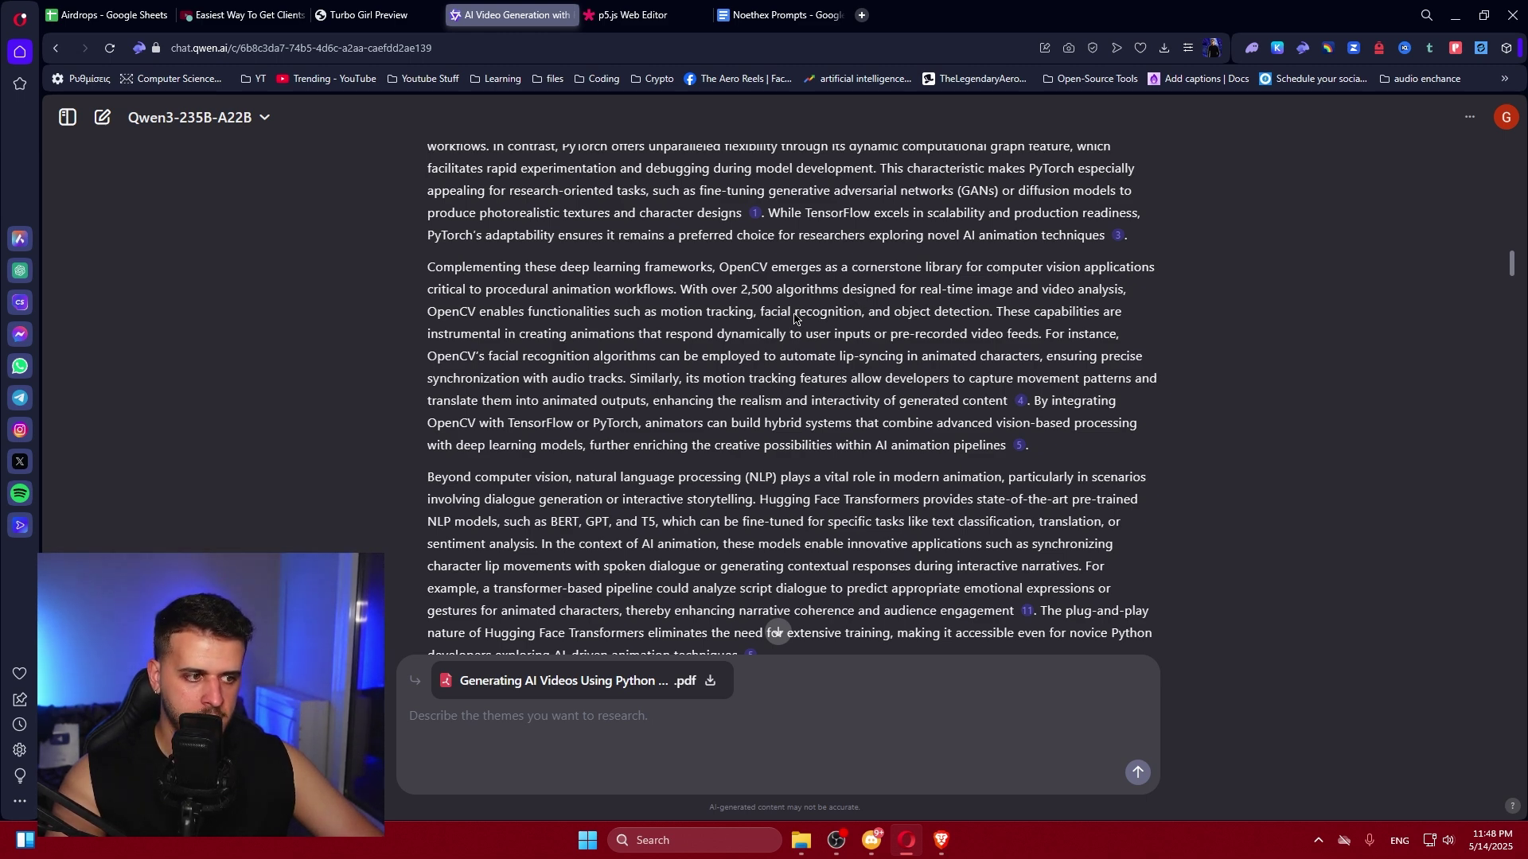
scroll(794, 316, "down", 3)
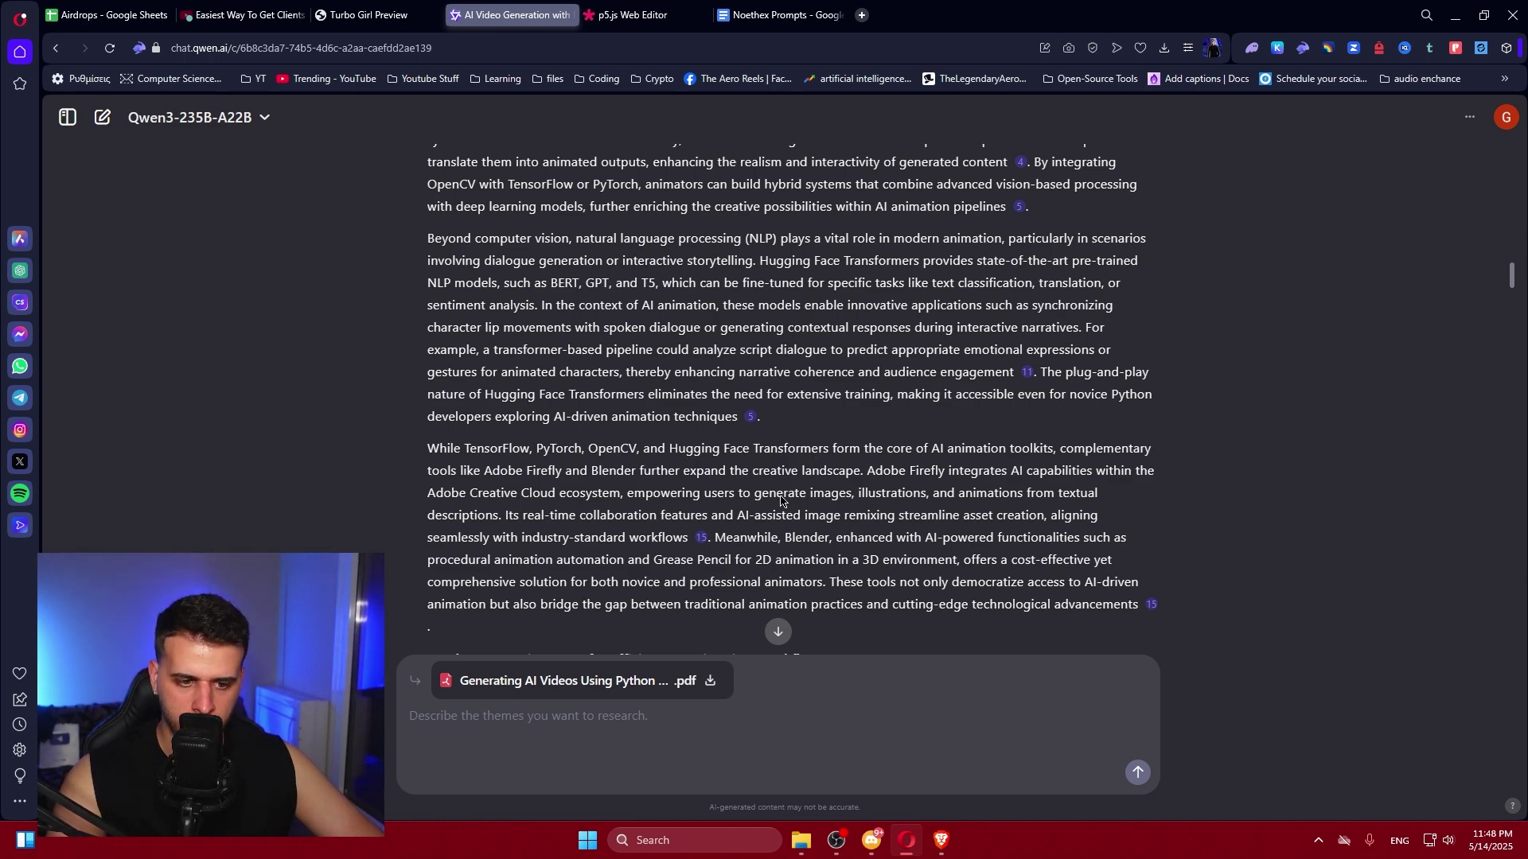
scroll(782, 514, "down", 3)
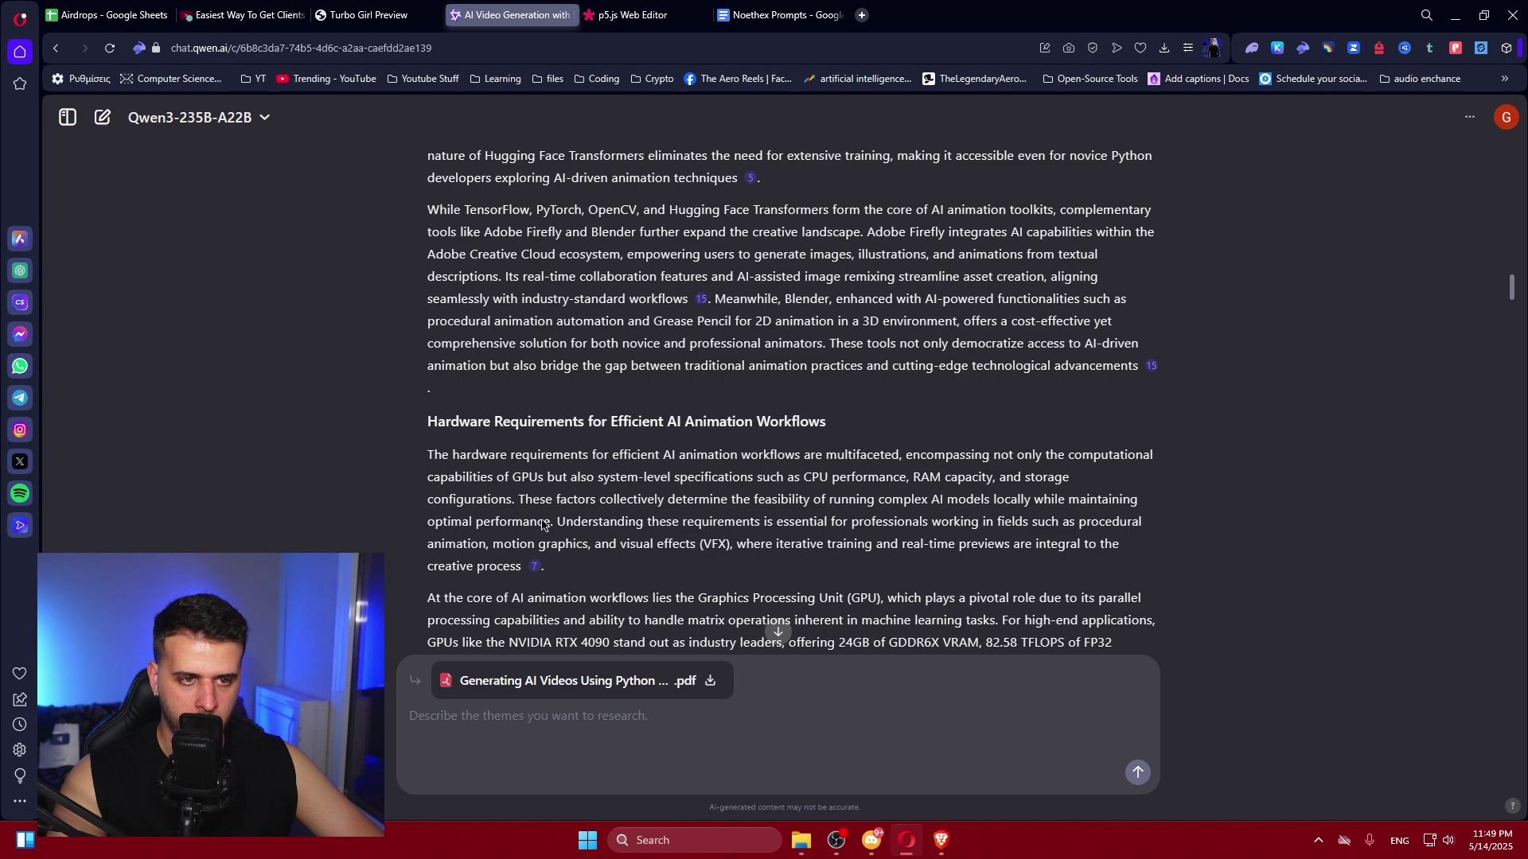
scroll(557, 518, "down", 3)
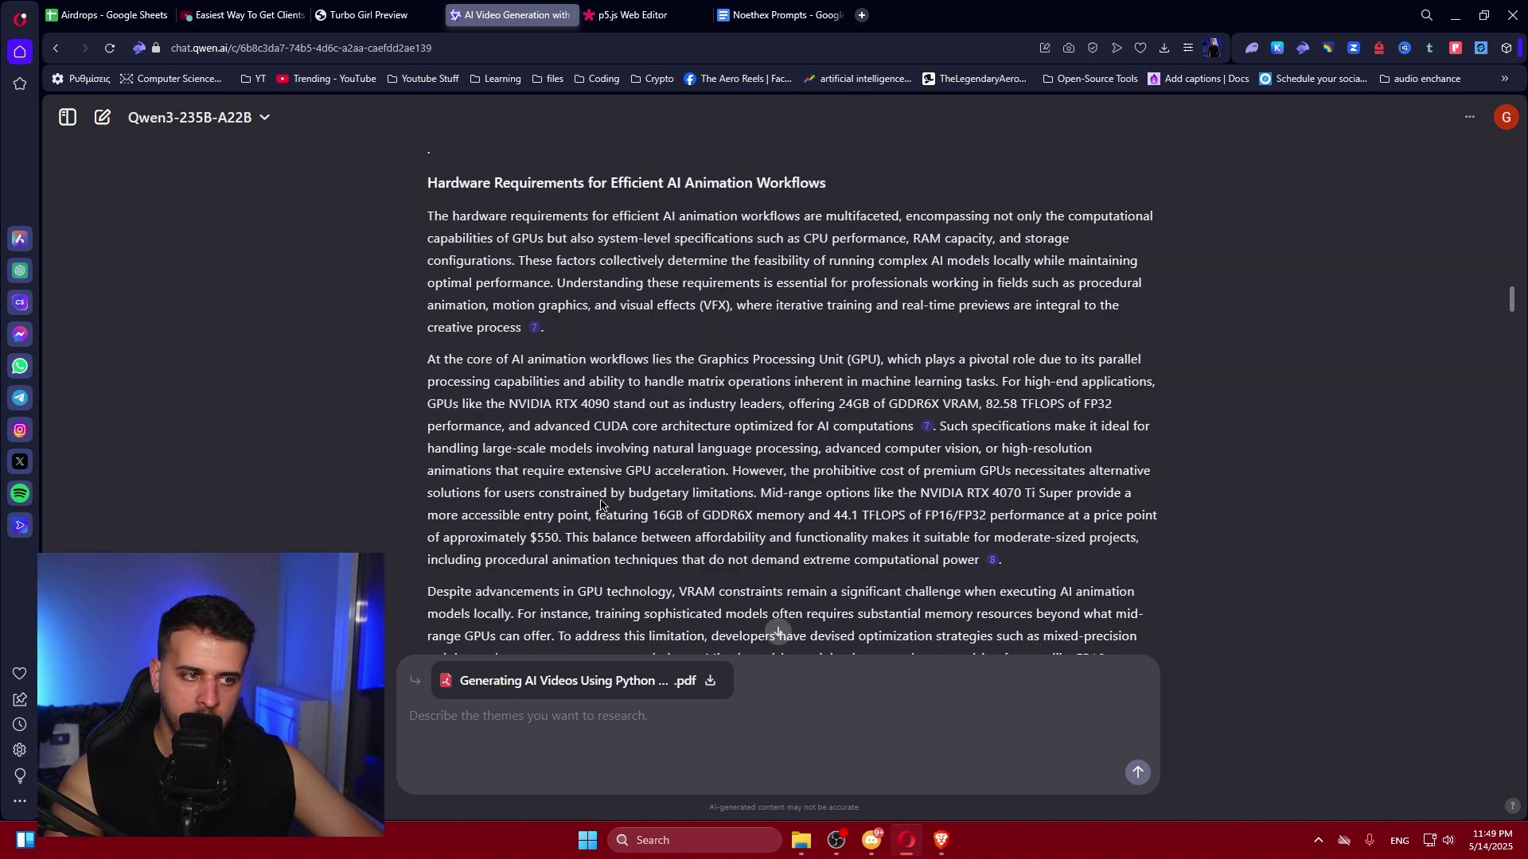
left_click_drag(668, 191, 846, 214)
left_click(879, 194)
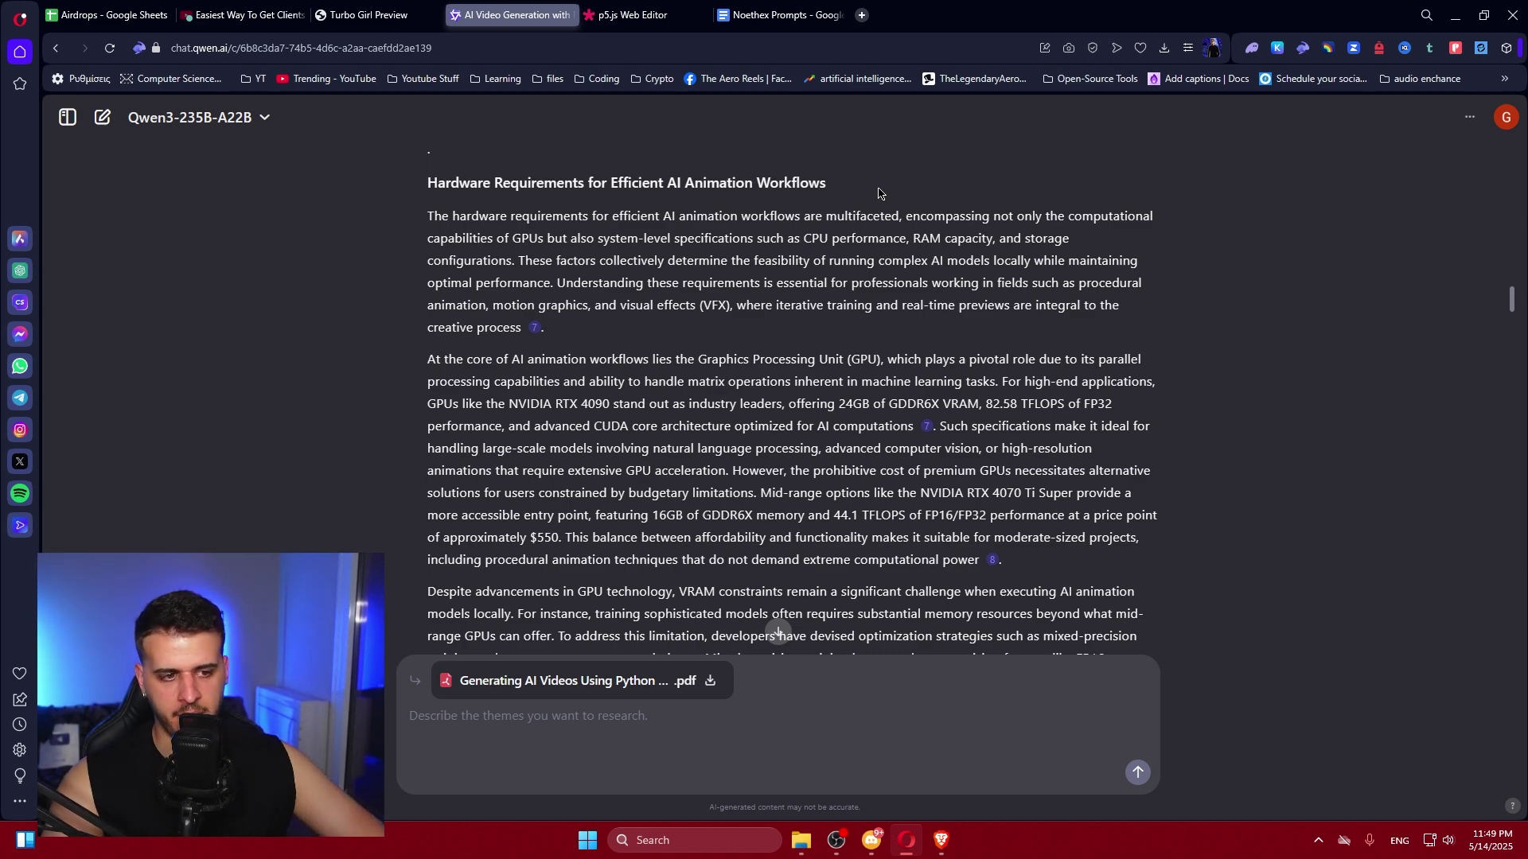
scroll(671, 308, "down", 3)
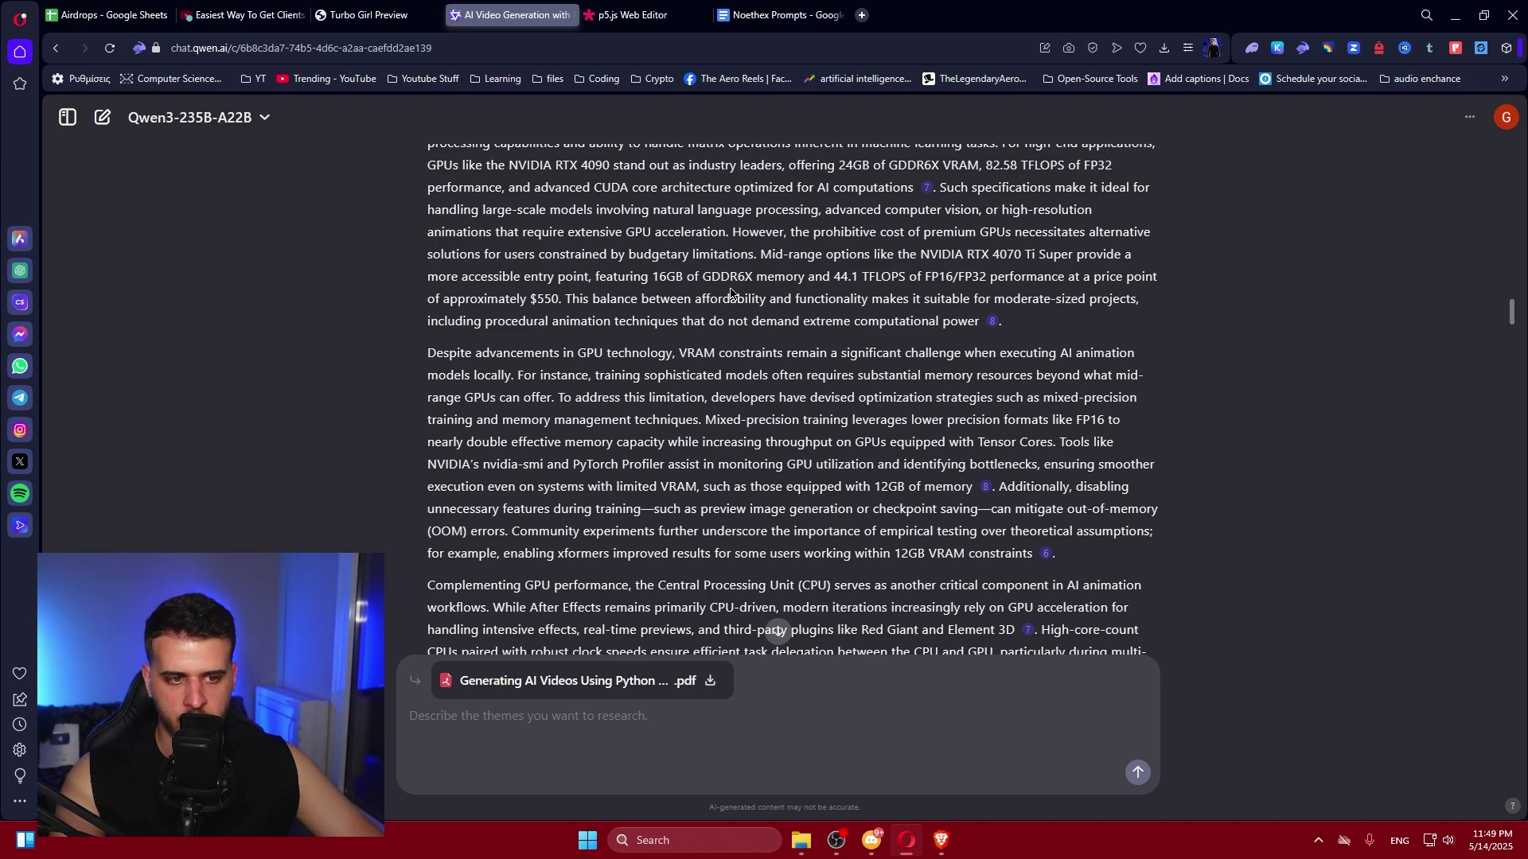
scroll(730, 295, "down", 3)
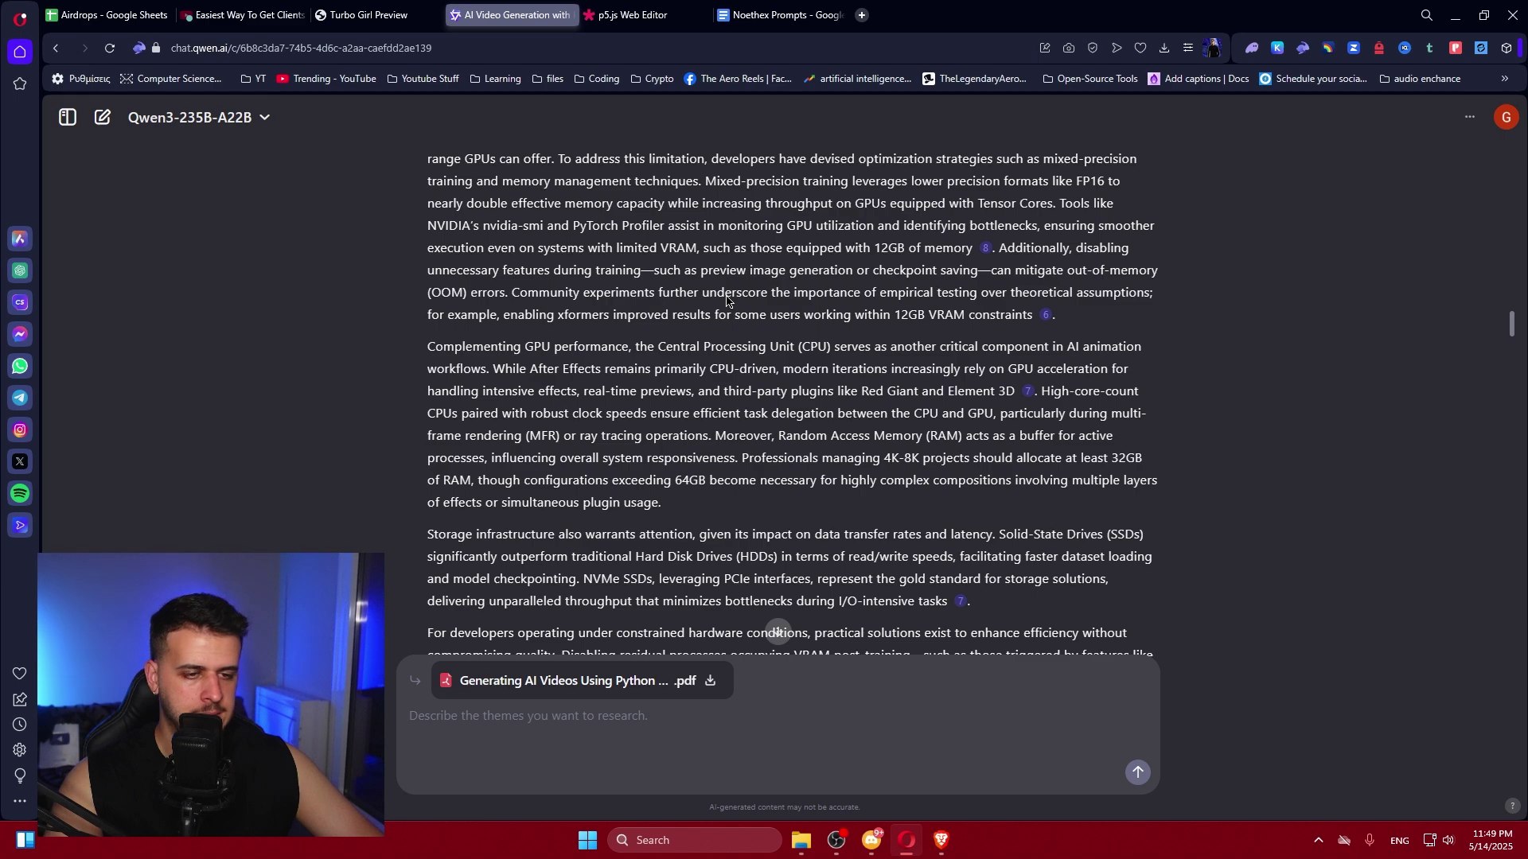
scroll(726, 298, "down", 10)
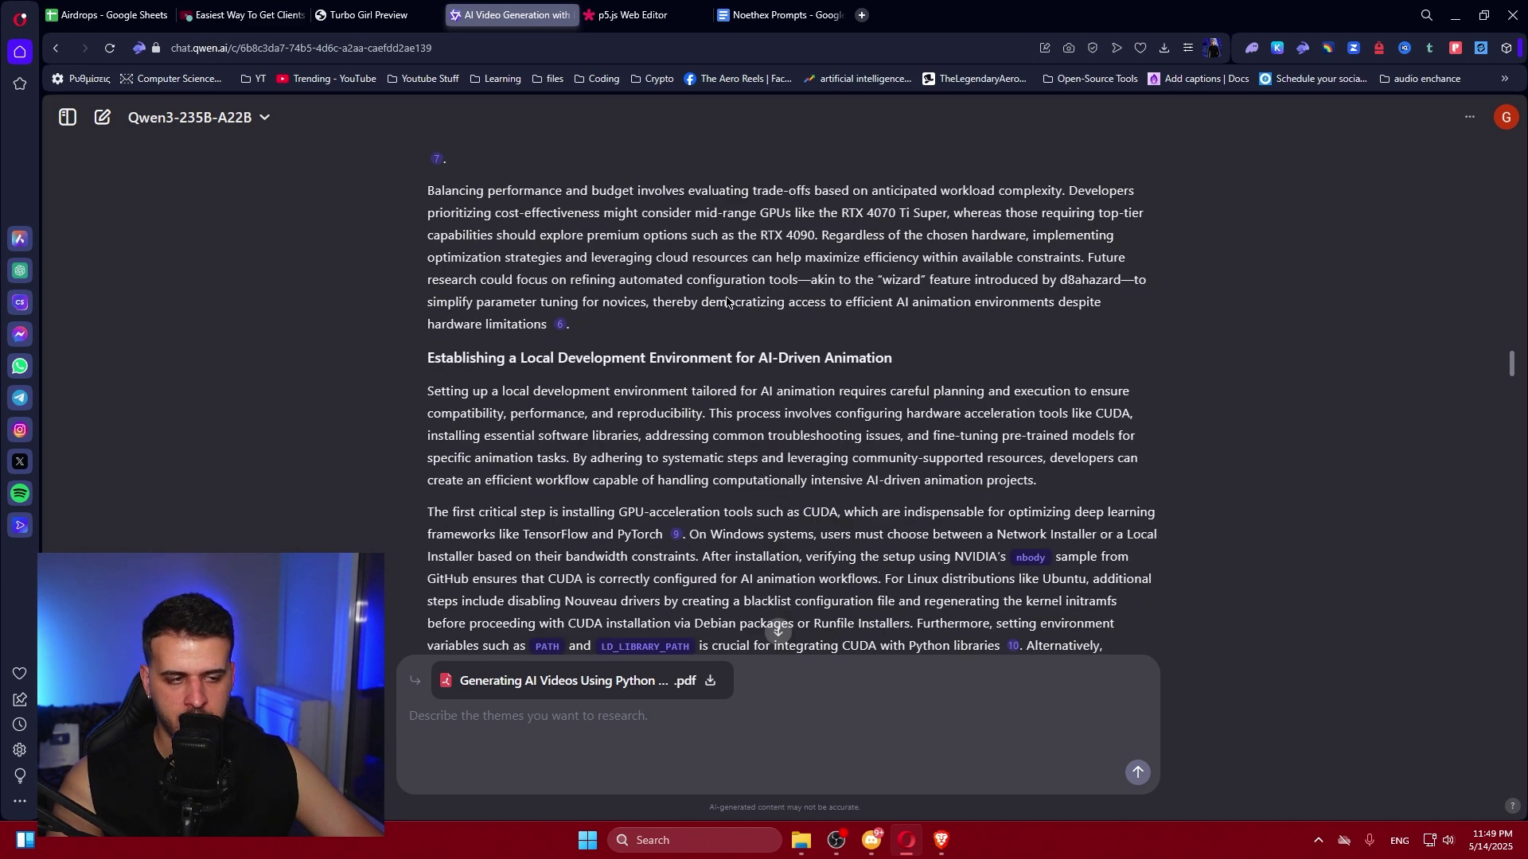
scroll(727, 301, "down", 2)
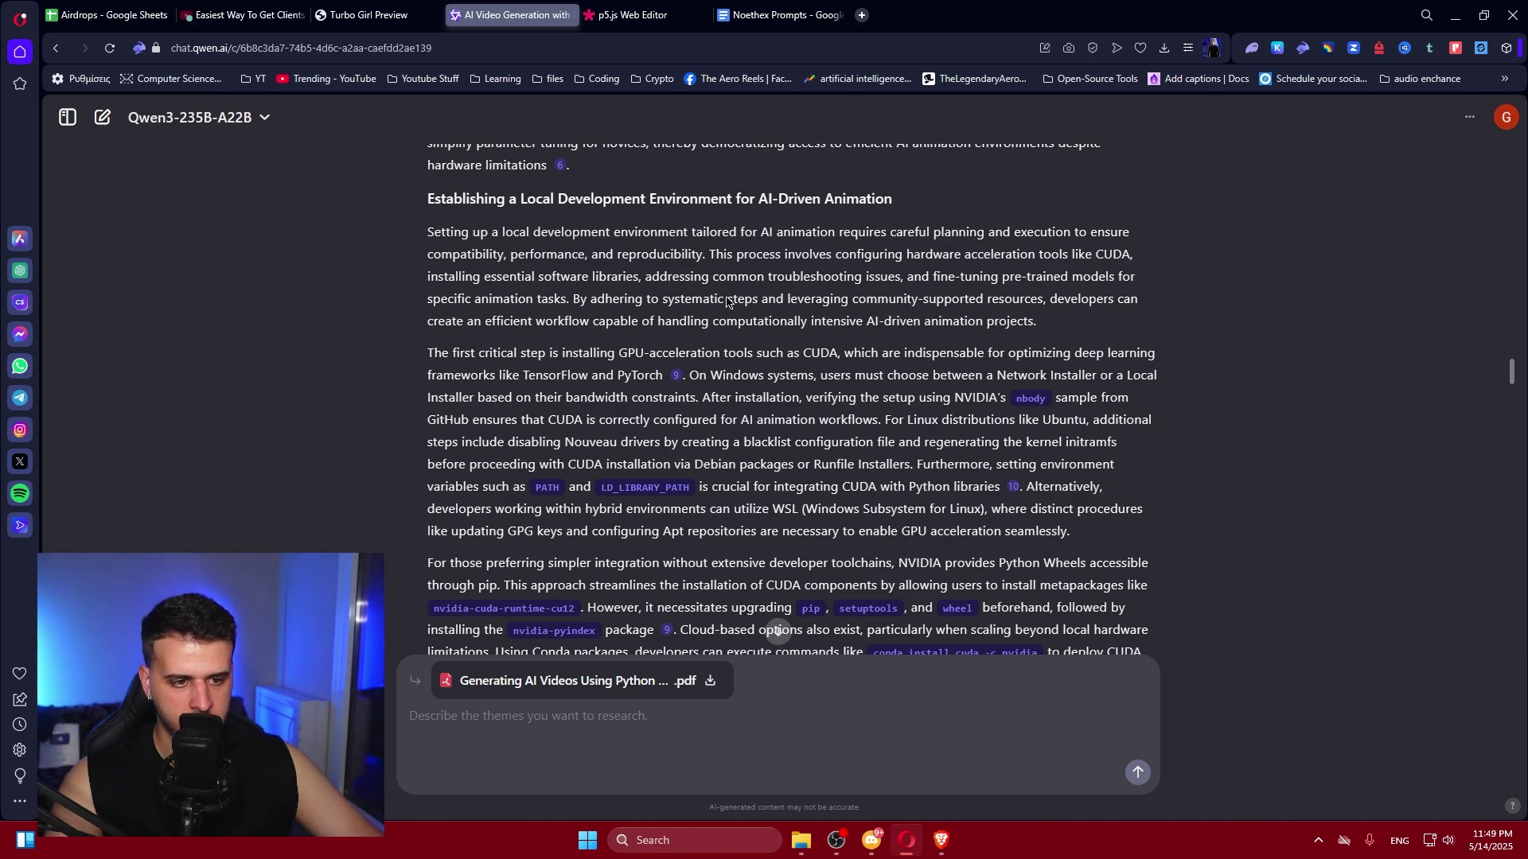
scroll(726, 301, "down", 2)
scroll(726, 301, "up", 1)
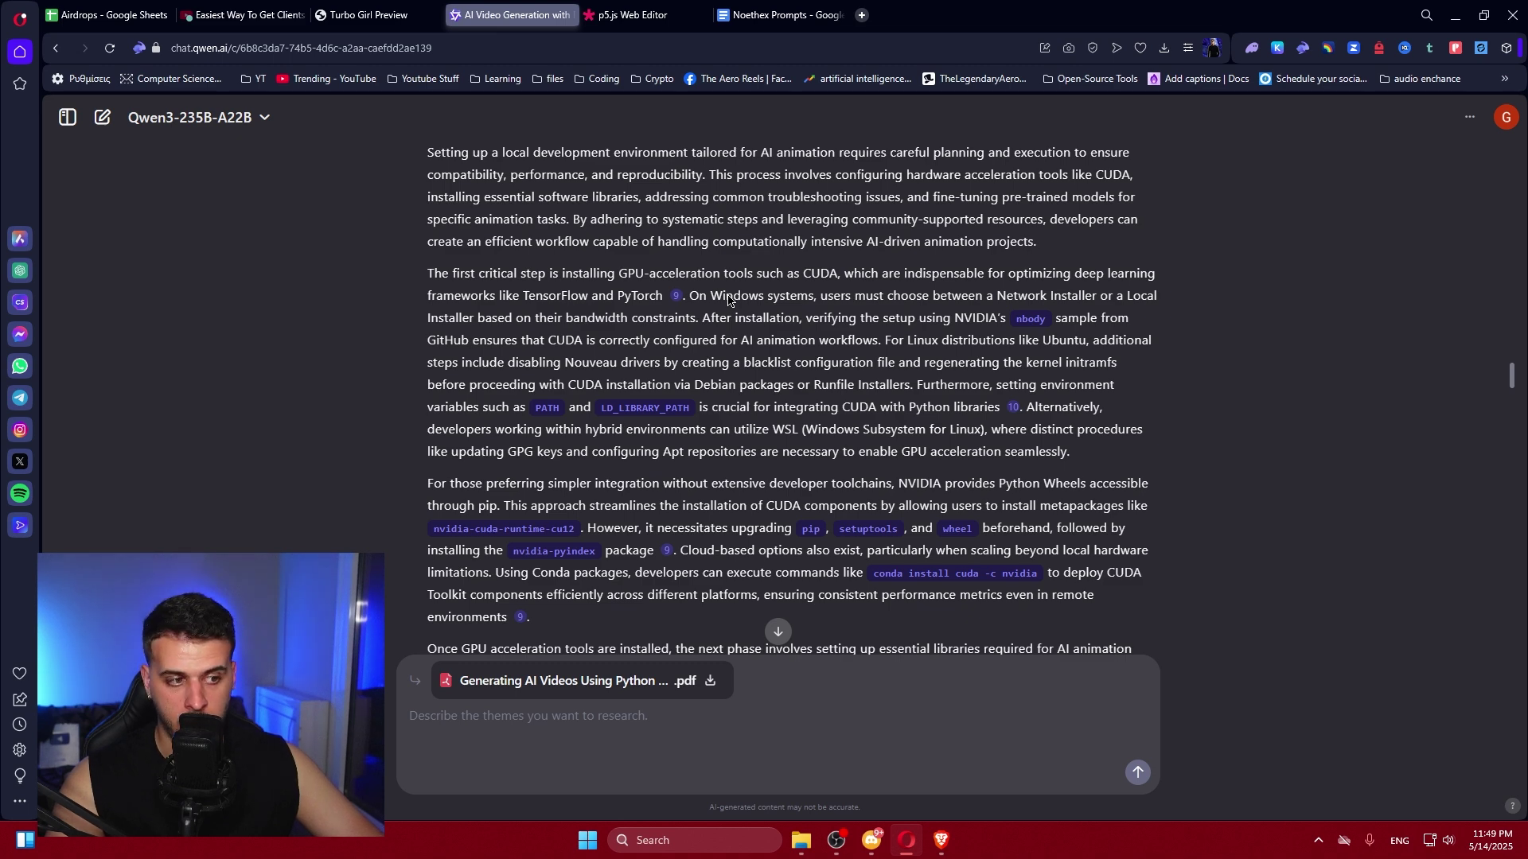
scroll(728, 300, "down", 2)
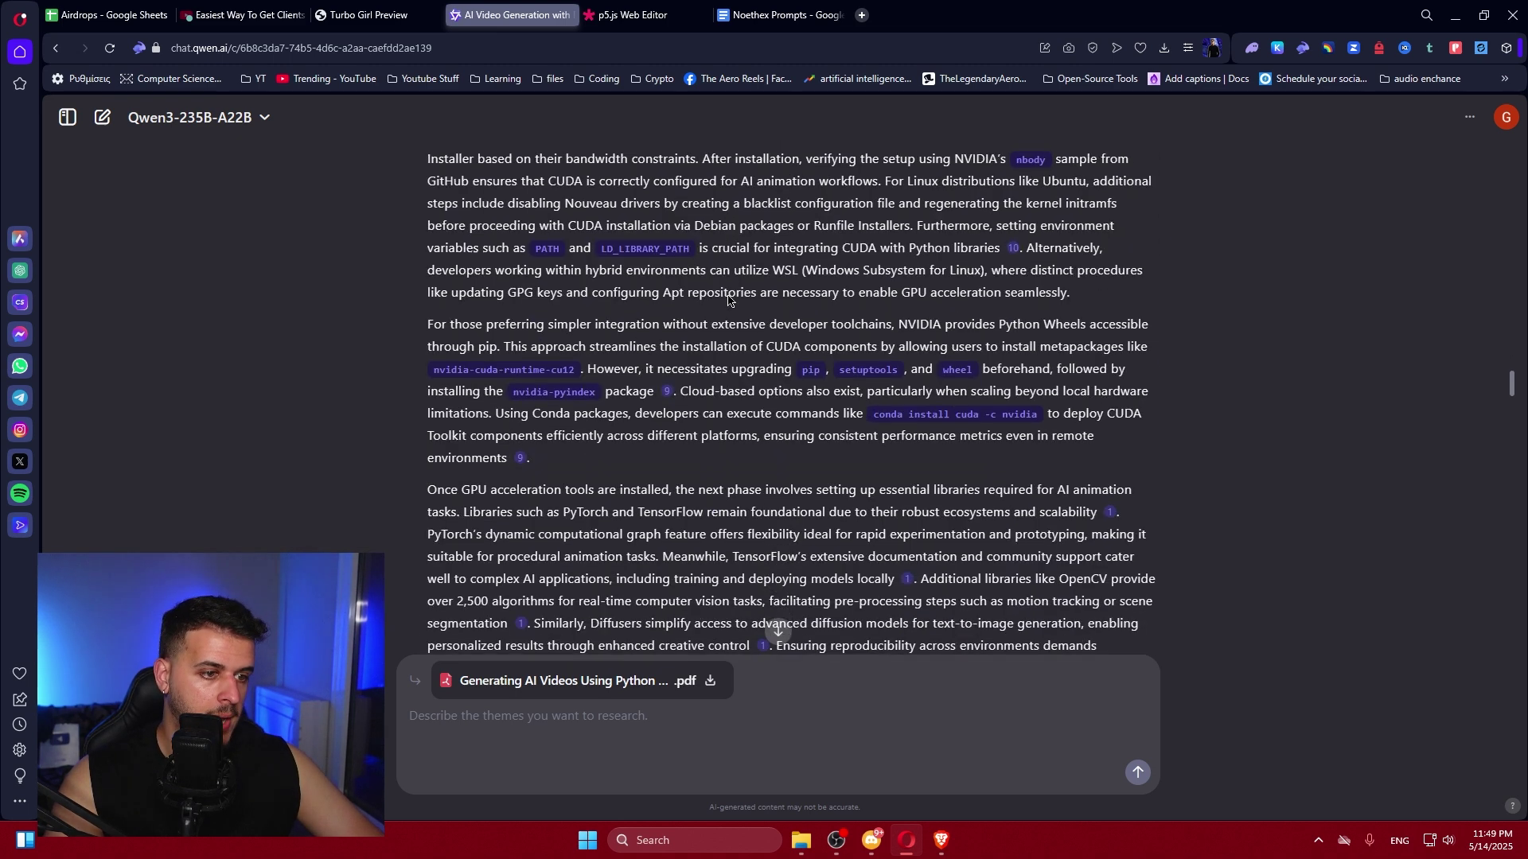
scroll(728, 300, "down", 2)
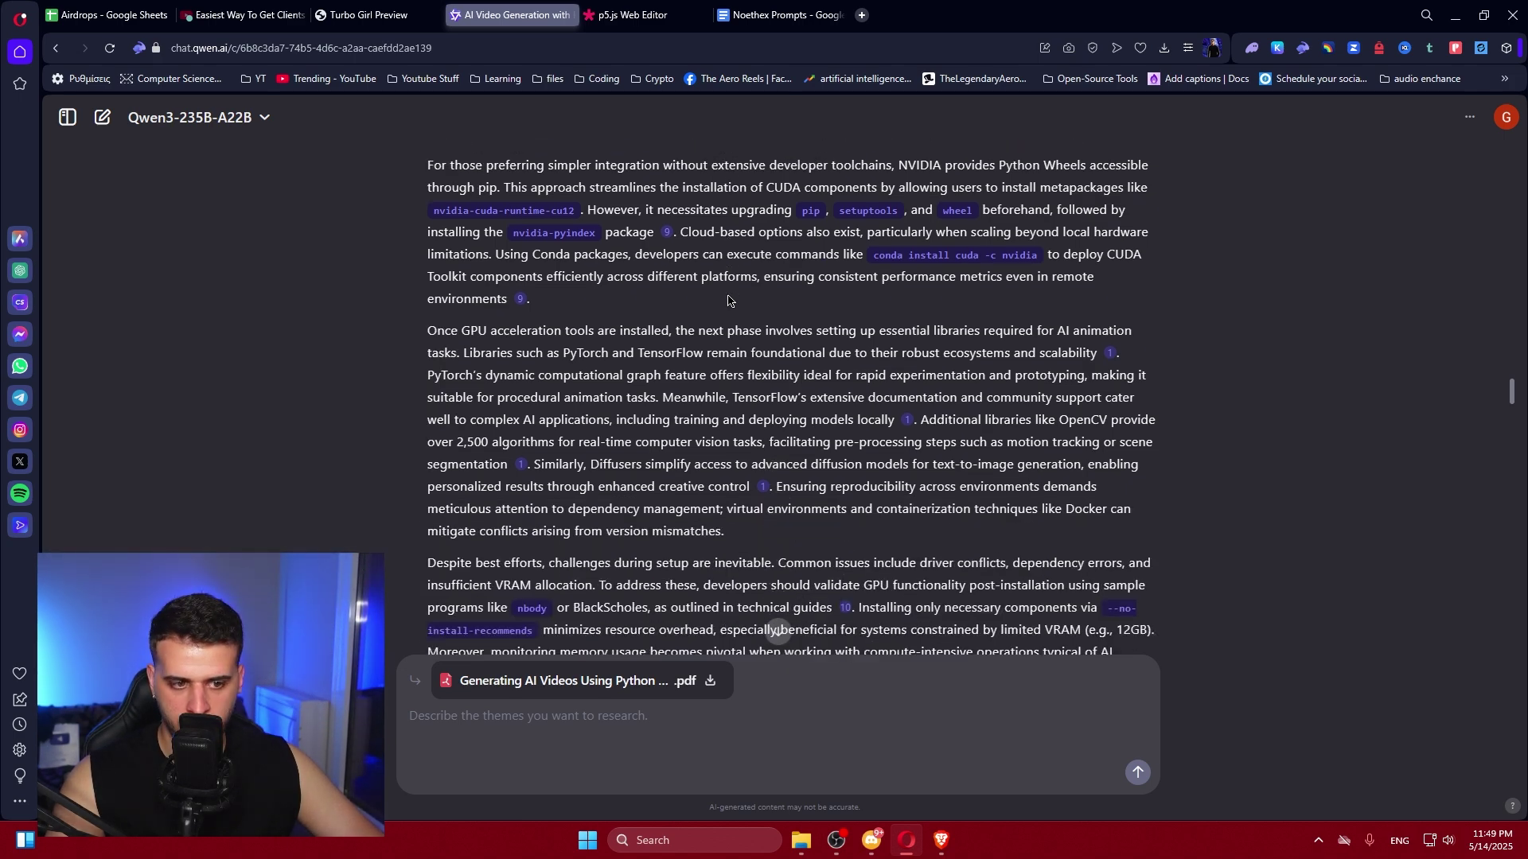
scroll(728, 300, "down", 12)
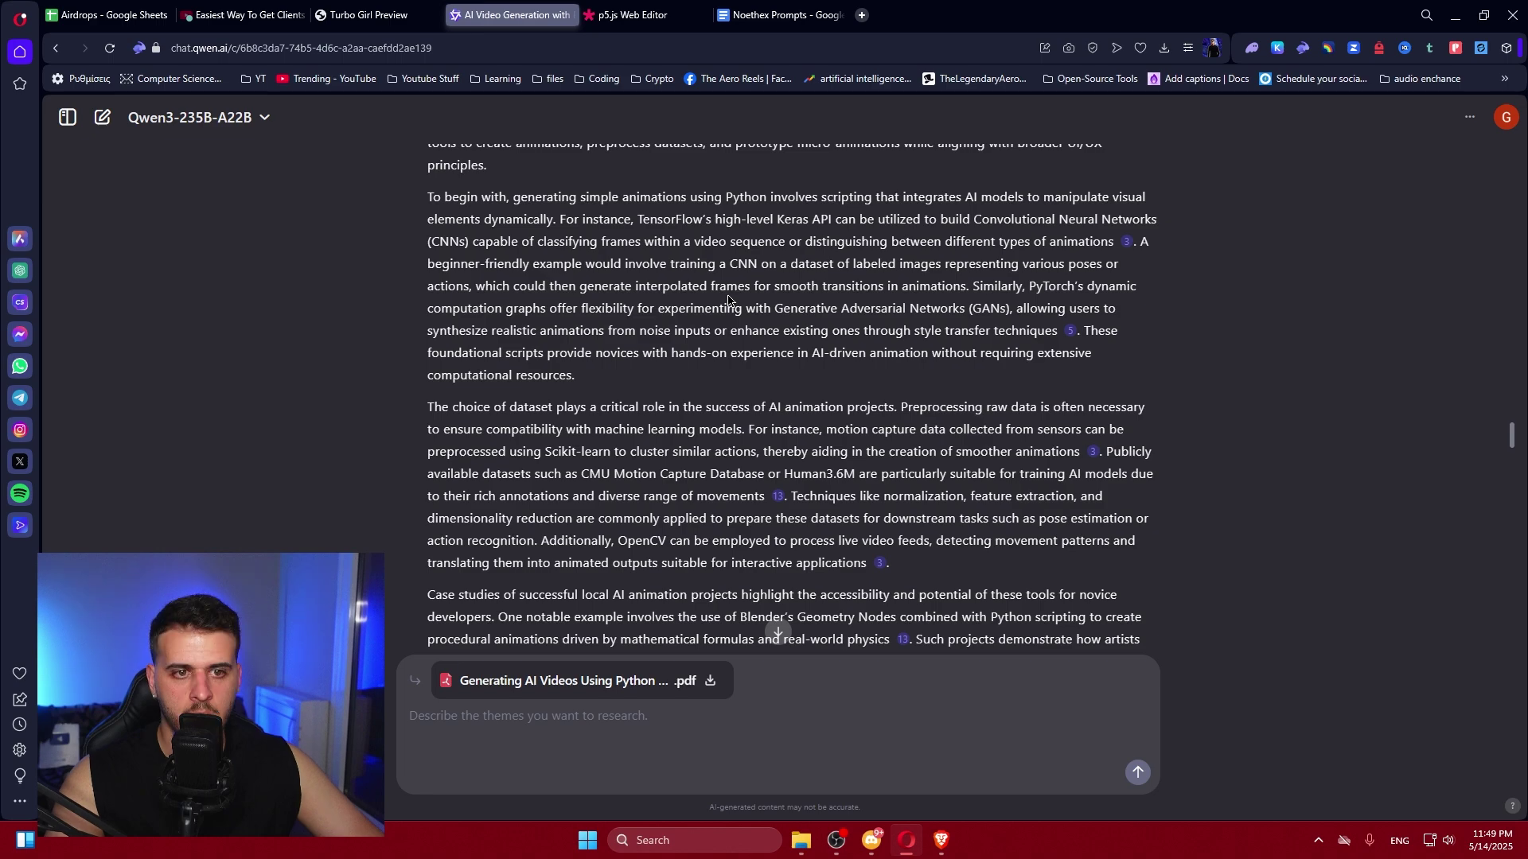
scroll(728, 300, "down", 15)
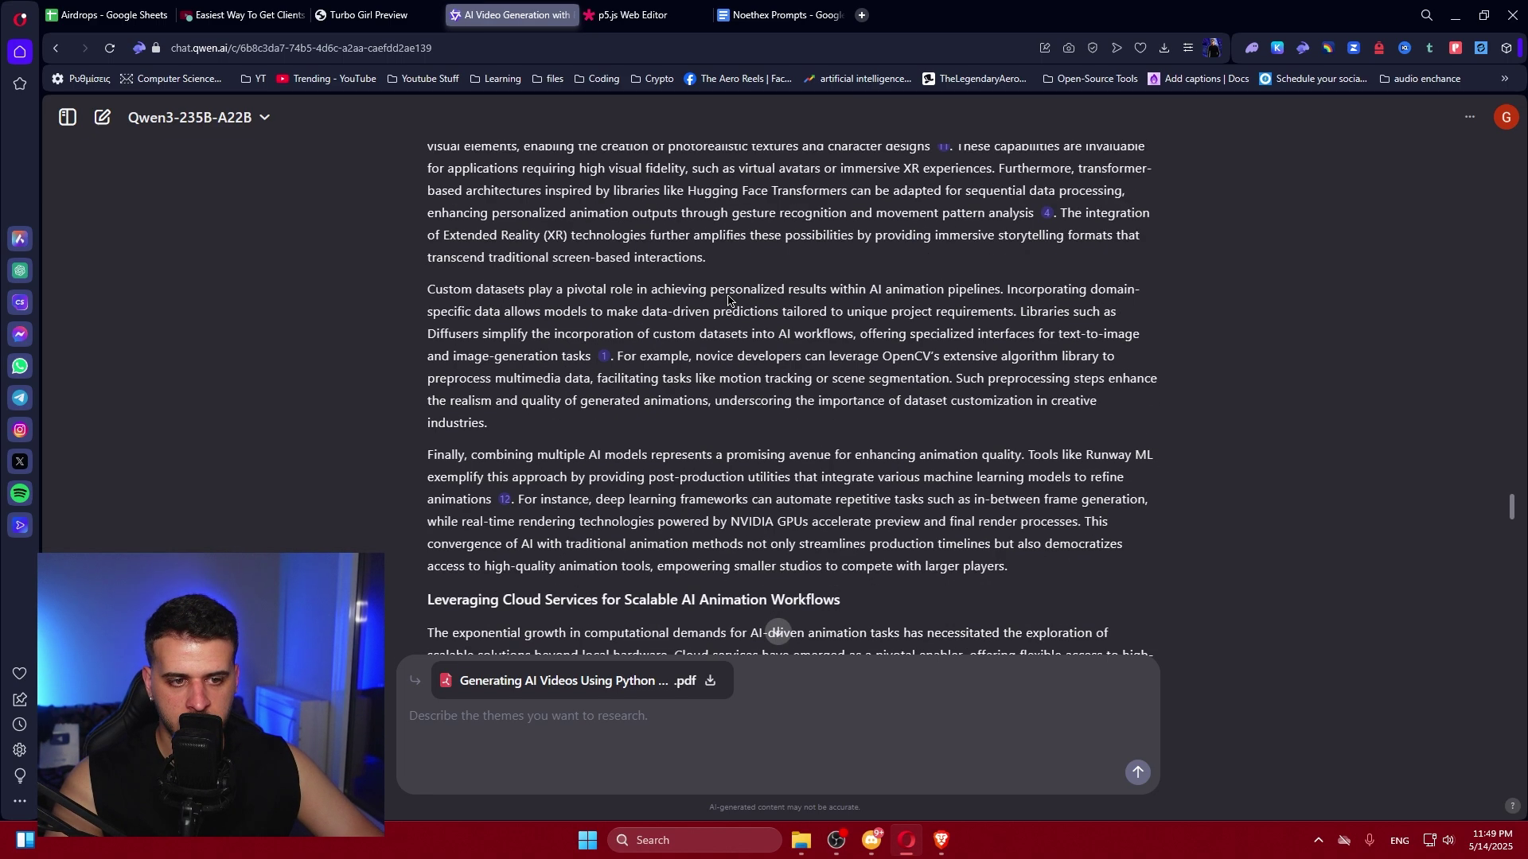
scroll(728, 300, "down", 2)
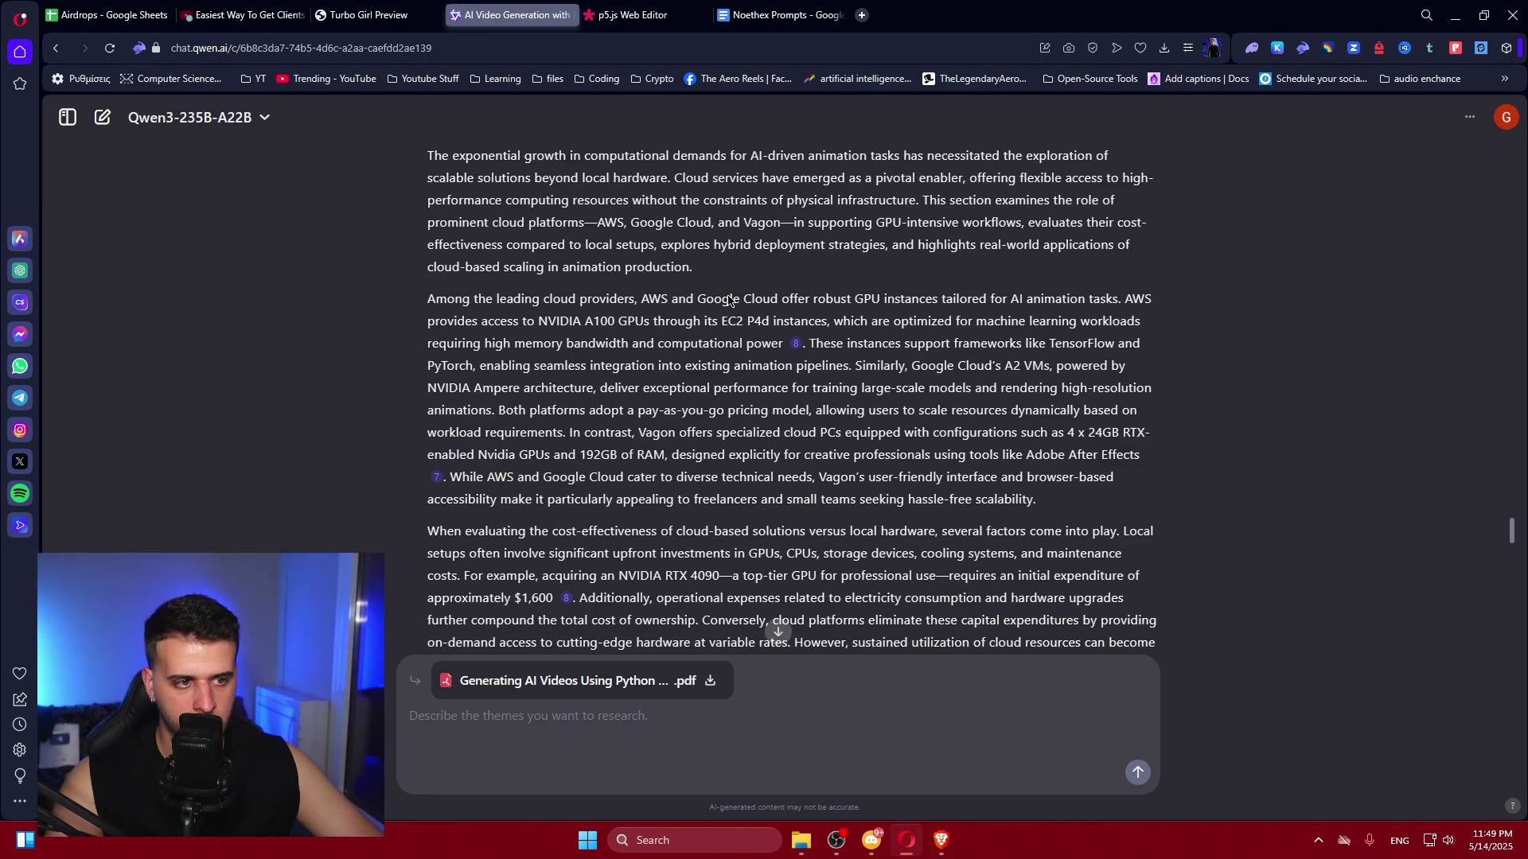
scroll(729, 300, "down", 10)
scroll(684, 310, "up", 1)
scroll(642, 320, "down", 5)
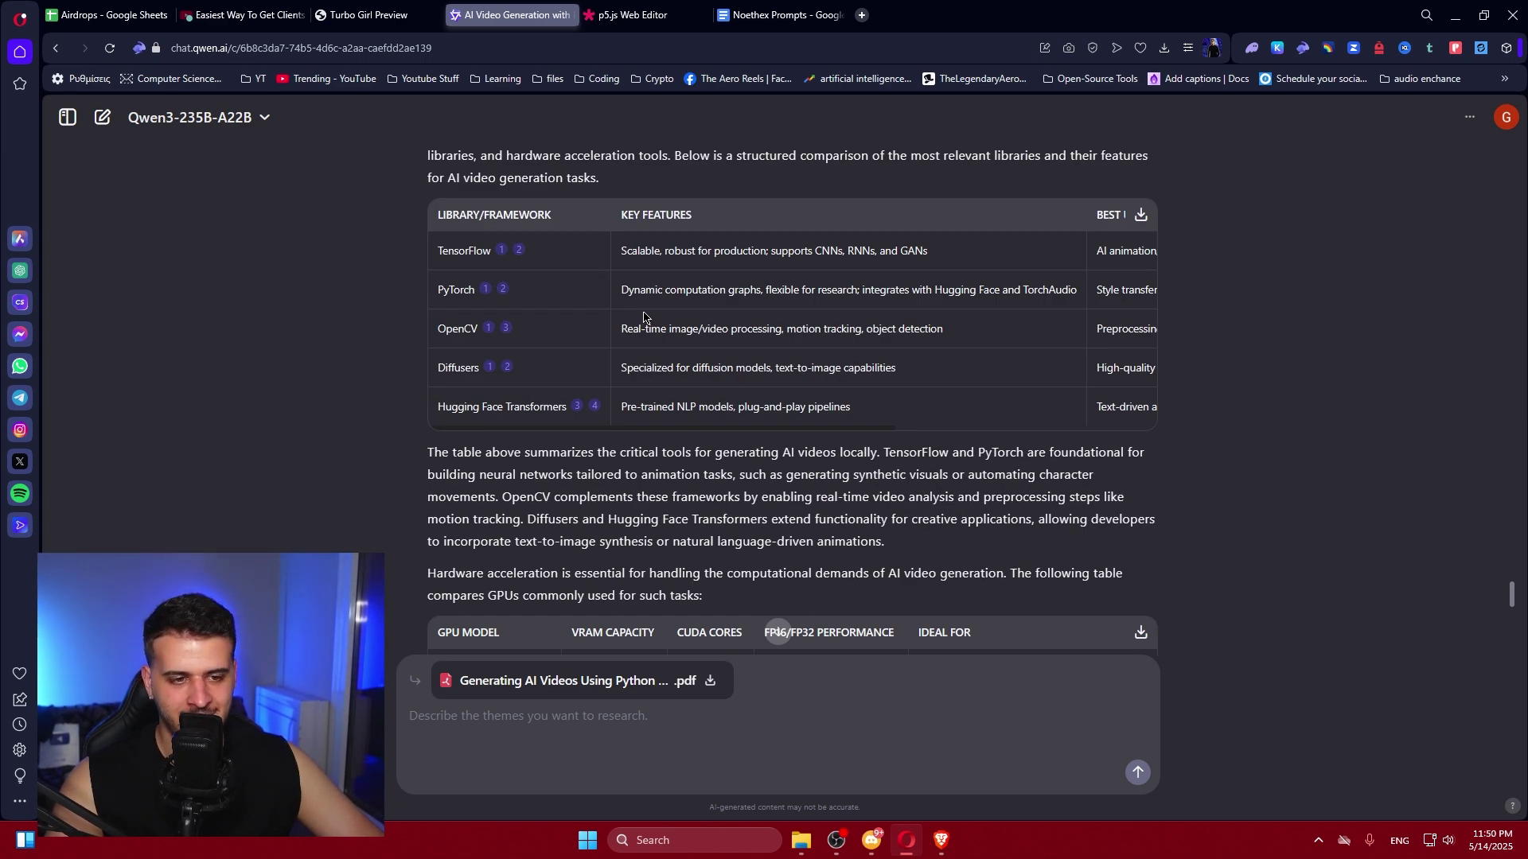
scroll(644, 317, "down", 3)
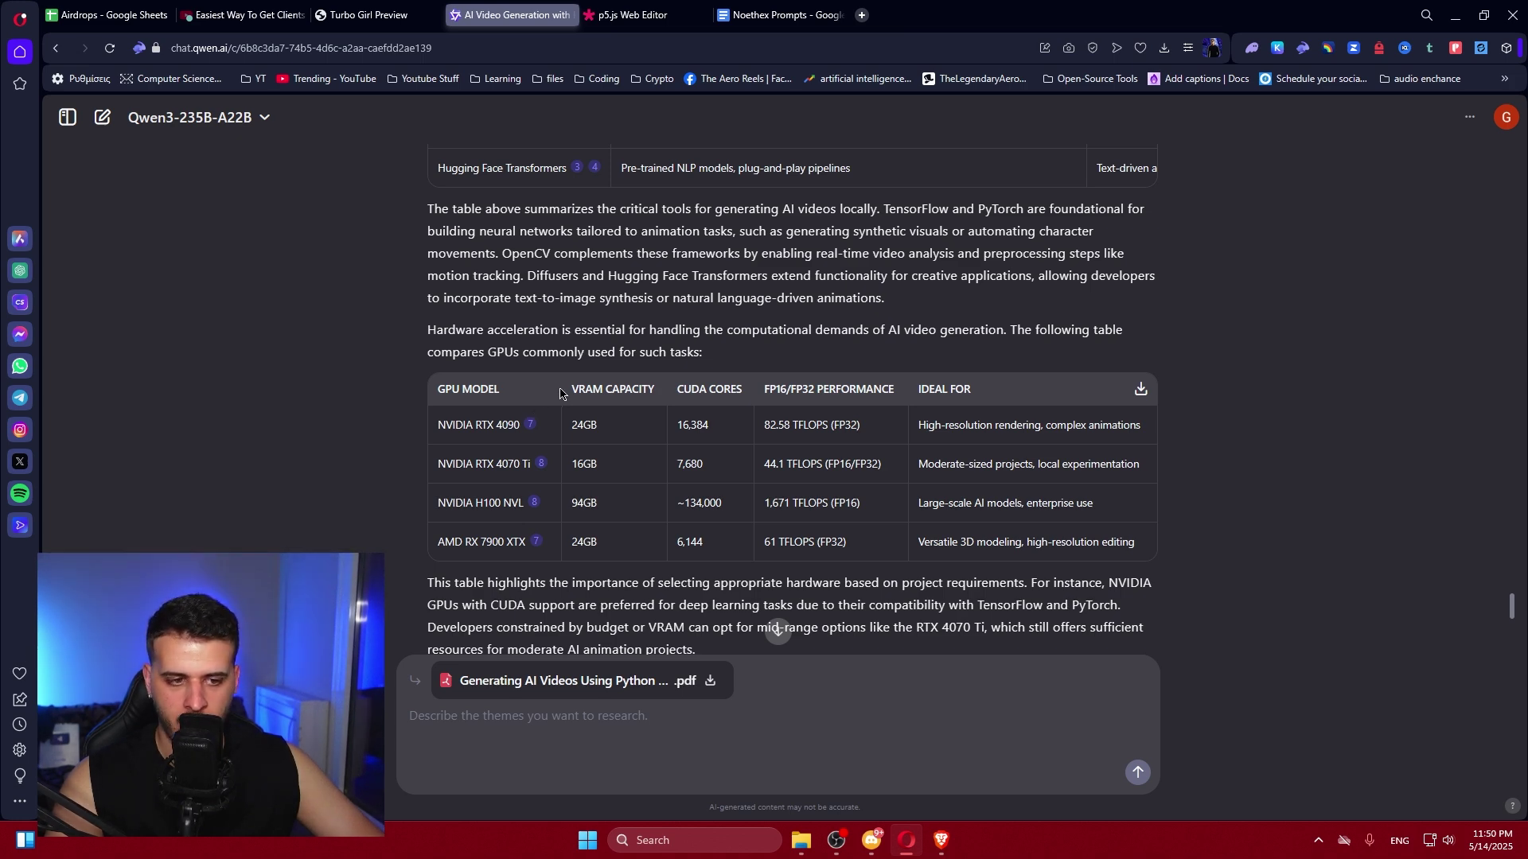
scroll(560, 393, "down", 10)
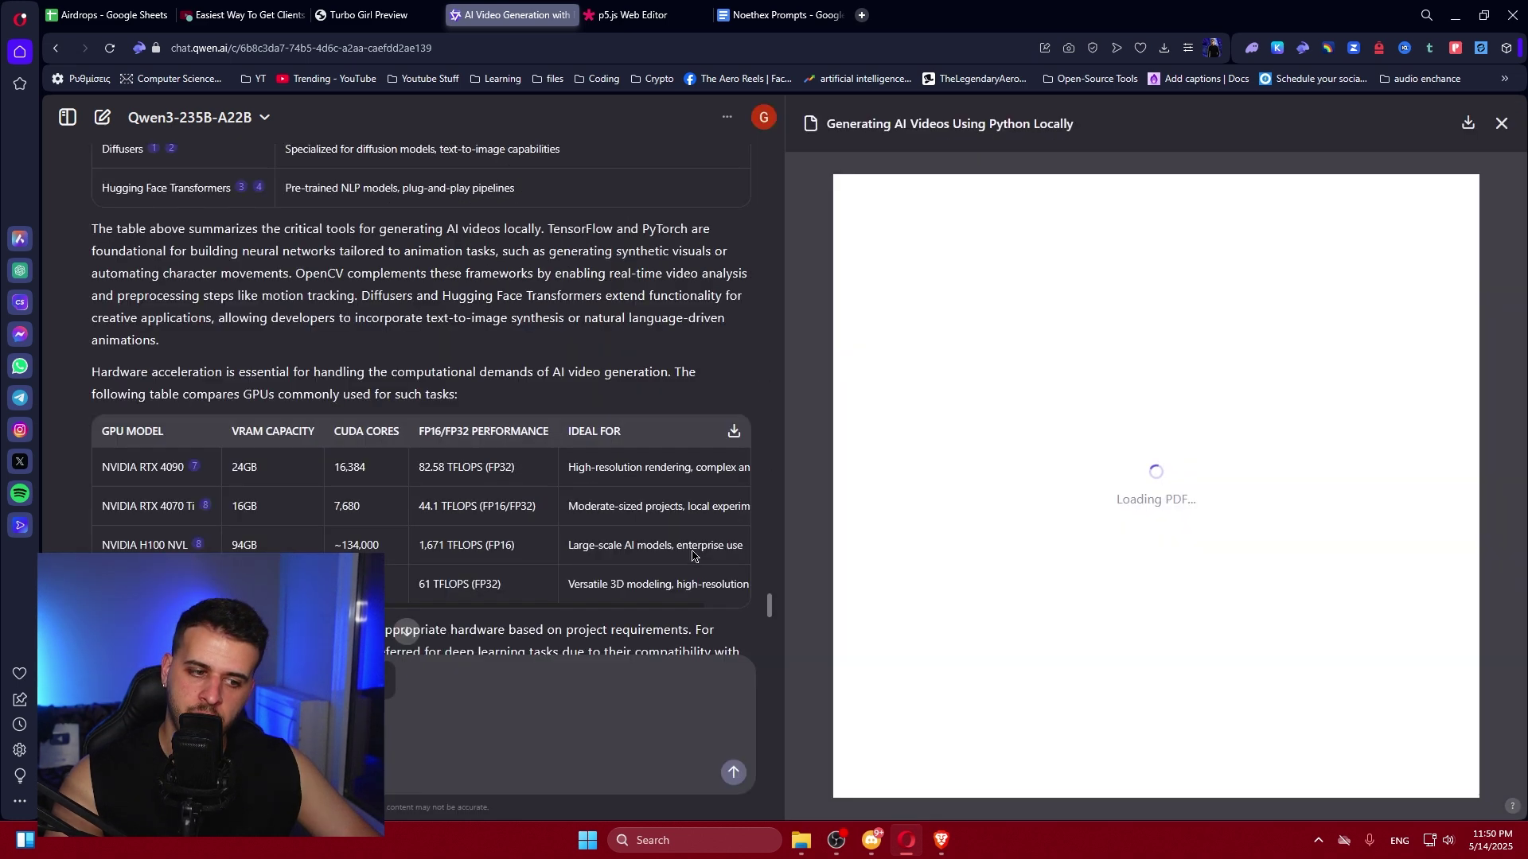
Step: Preview the report PDF beside the chat and scroll its 13 pages through the comparison tables to the Conclusion
left_click(695, 551)
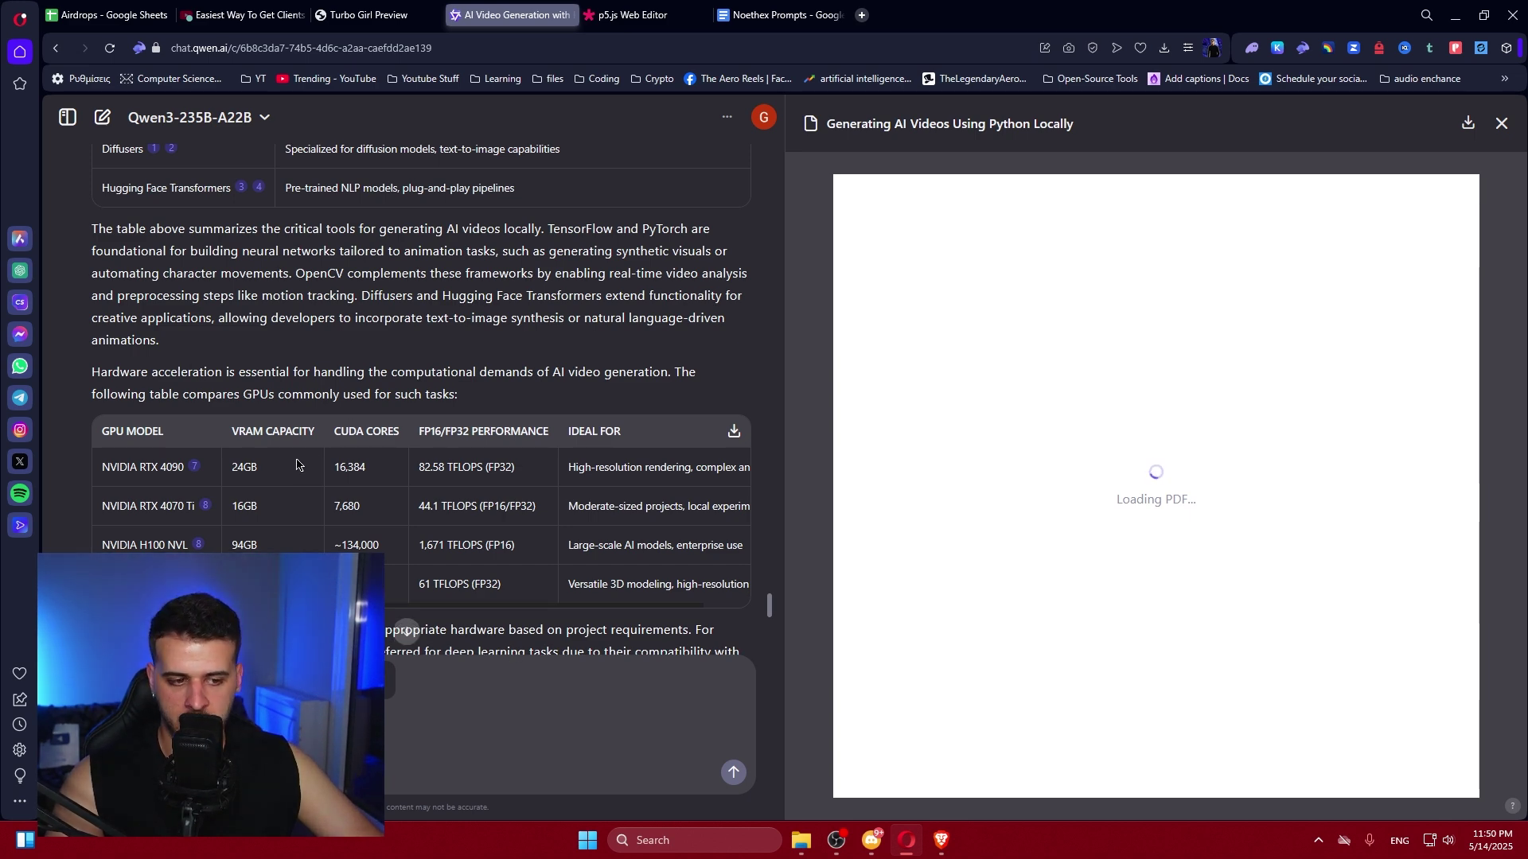
scroll(298, 463, "down", 10)
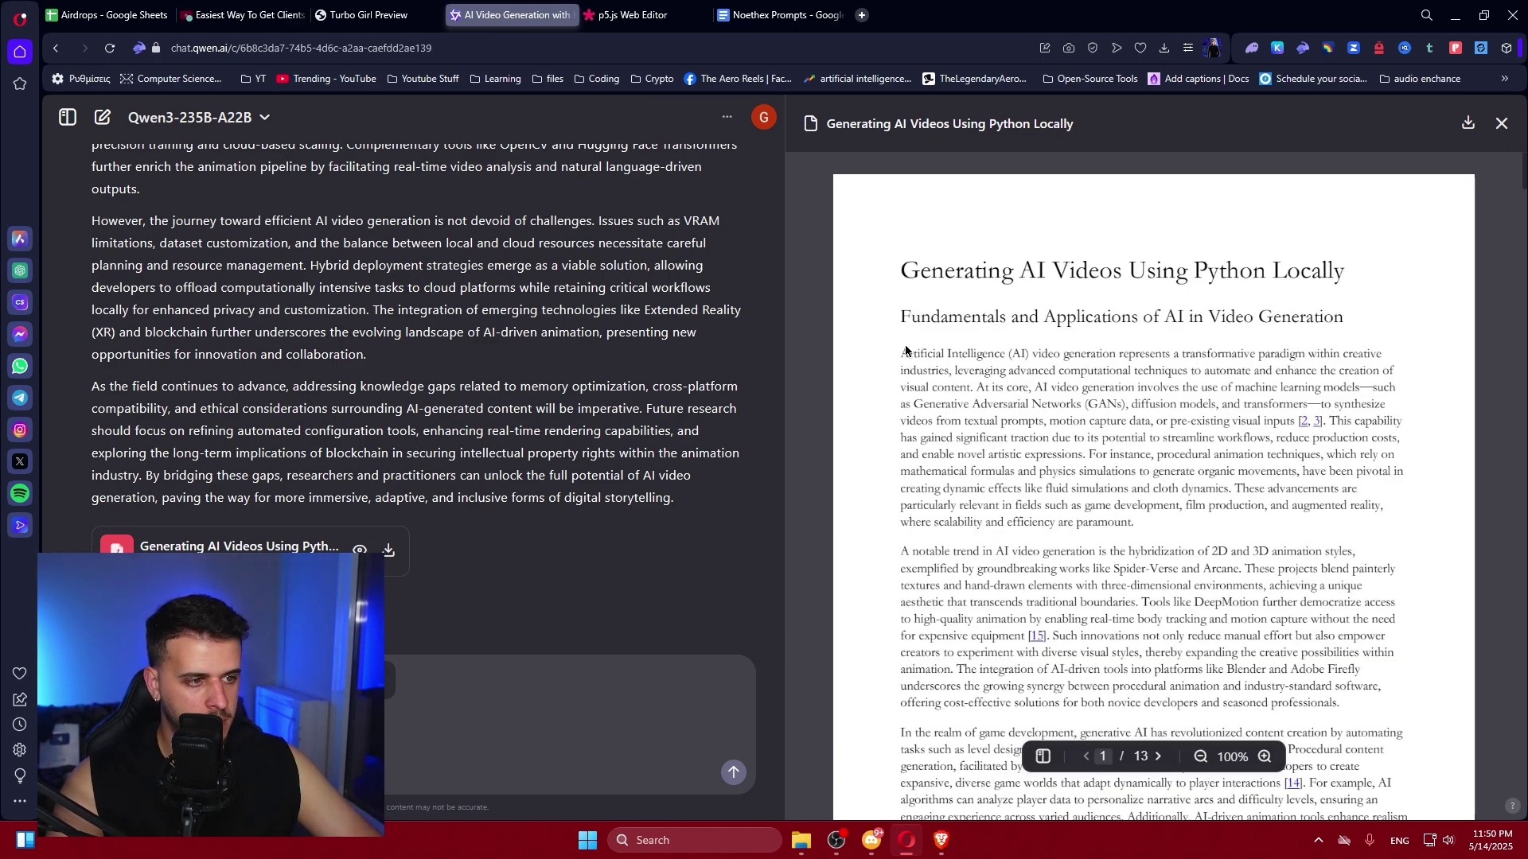
scroll(1248, 560, "down", 10)
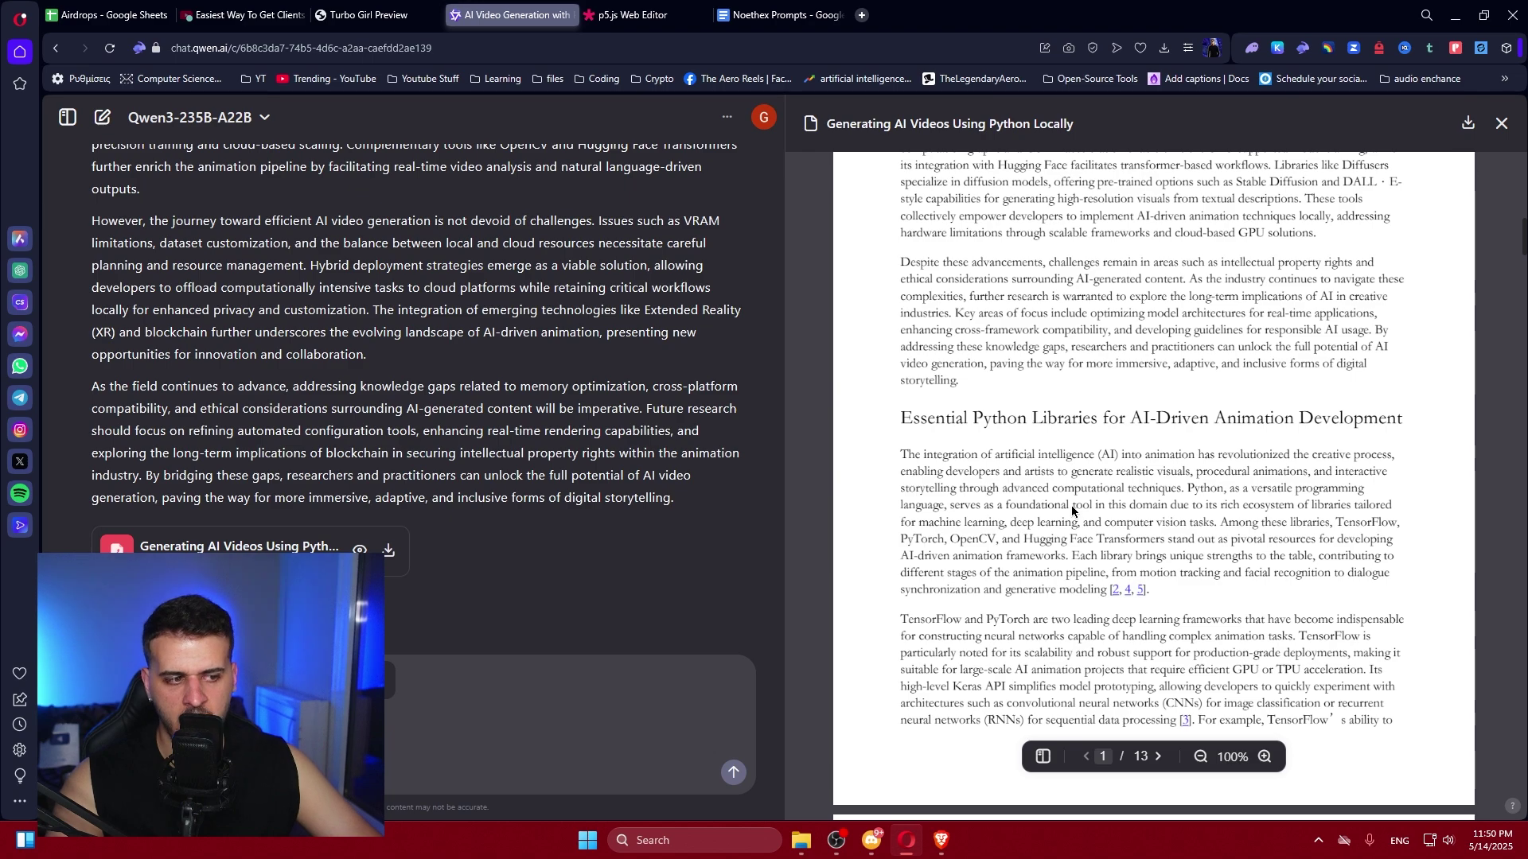
scroll(1073, 512, "down", 7)
scroll(1072, 512, "down", 15)
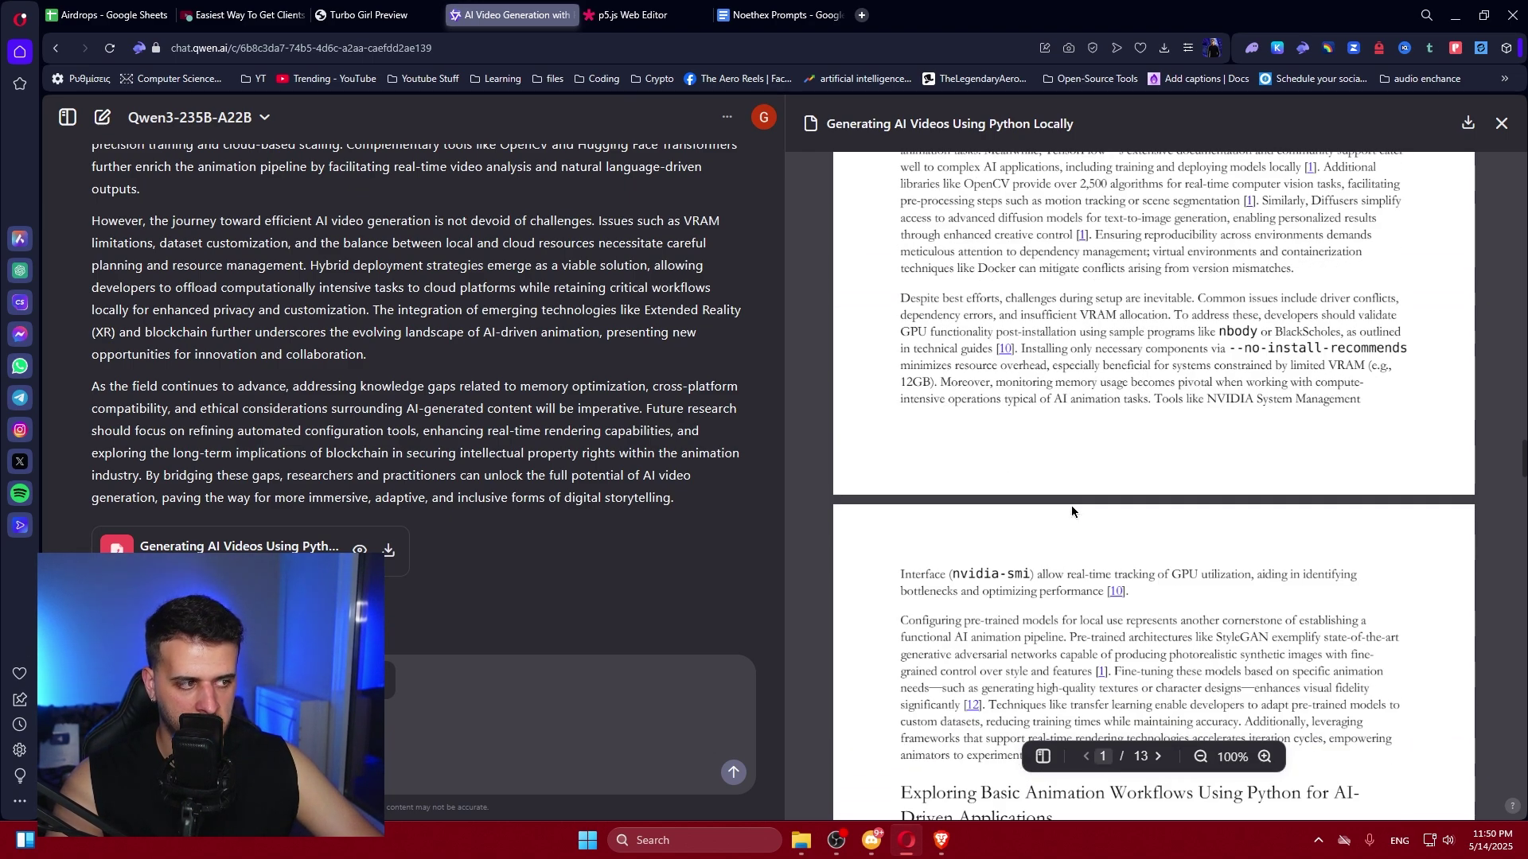
scroll(1073, 504, "down", 10)
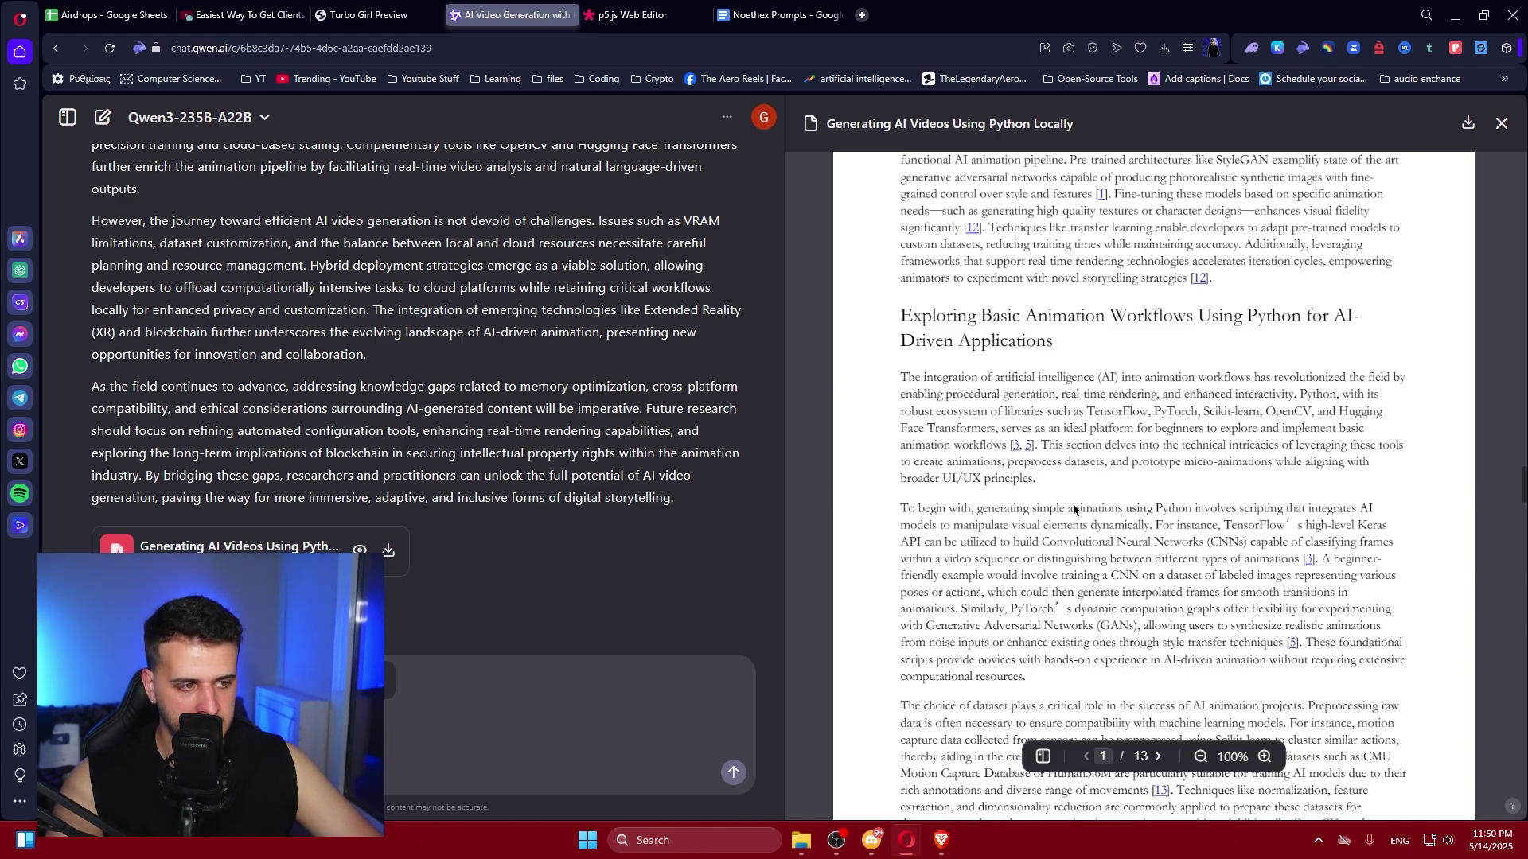
scroll(1074, 510, "down", 10)
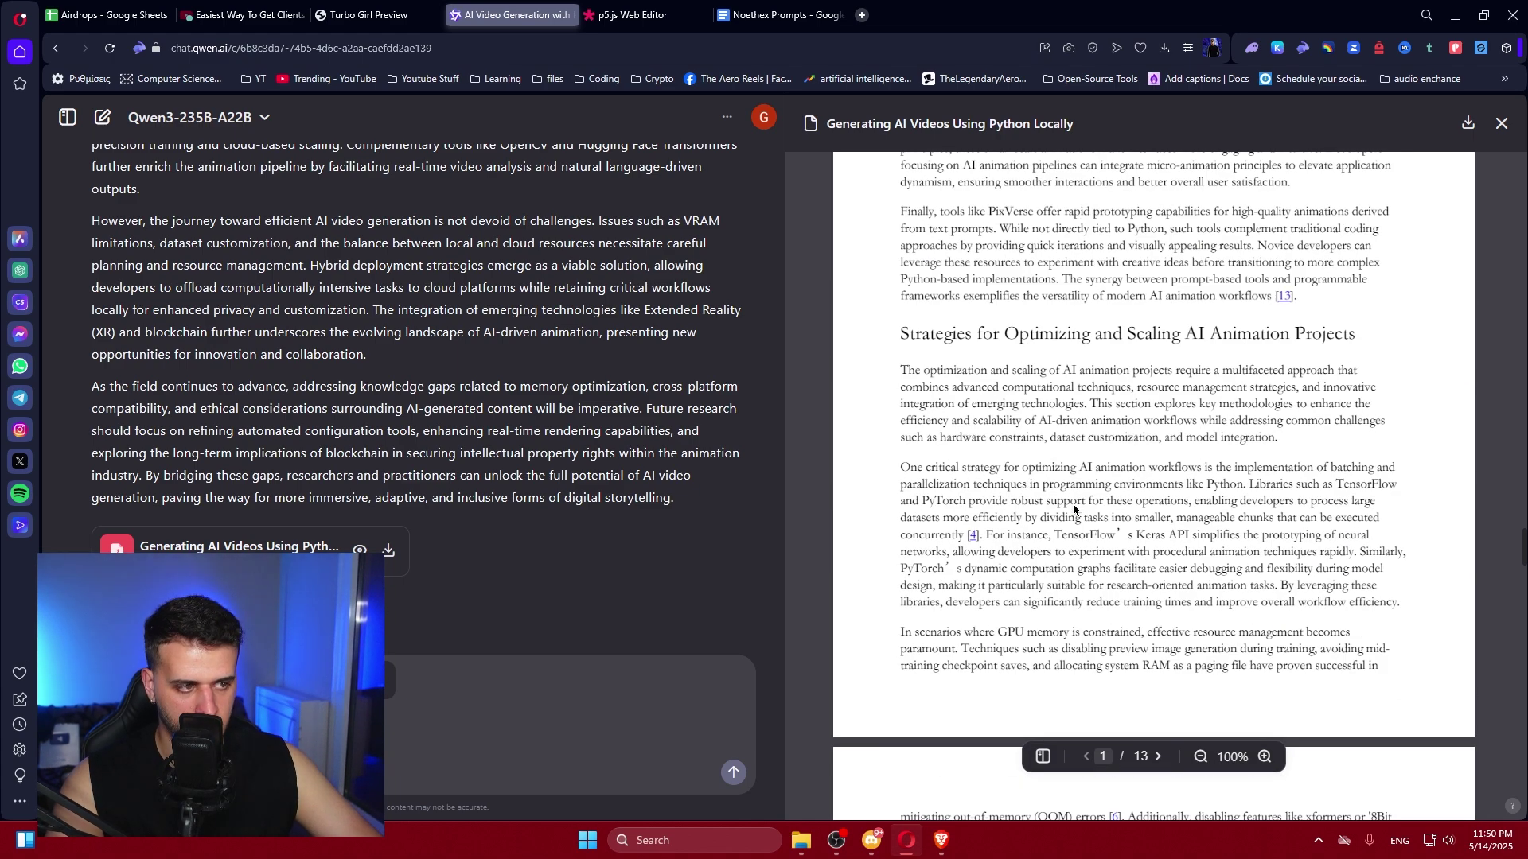
scroll(1073, 510, "down", 5)
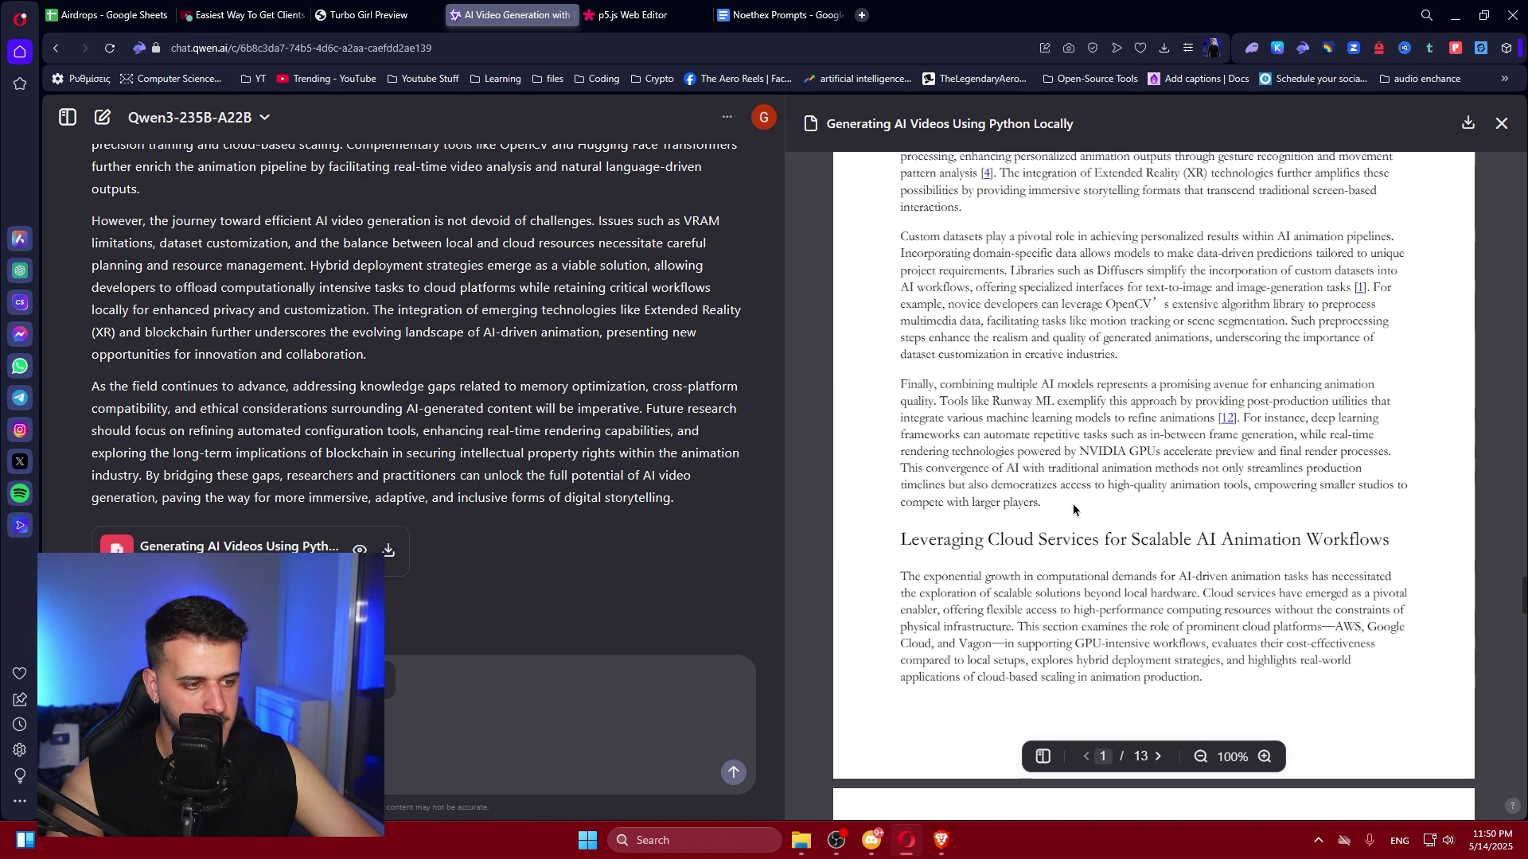
scroll(1072, 509, "down", 5)
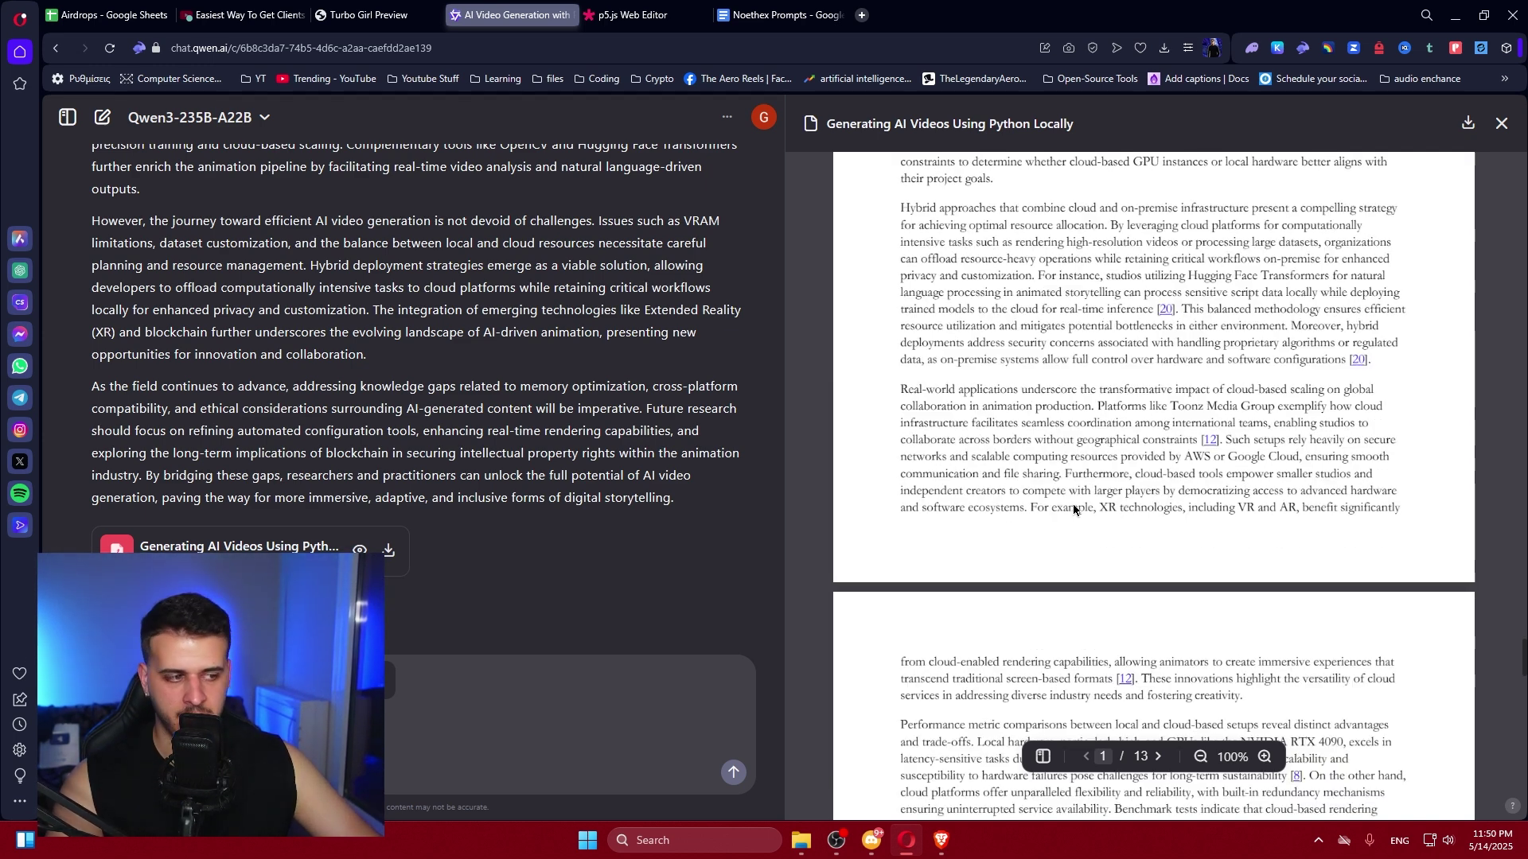
scroll(1167, 513, "down", 10)
scroll(1168, 515, "up", 3)
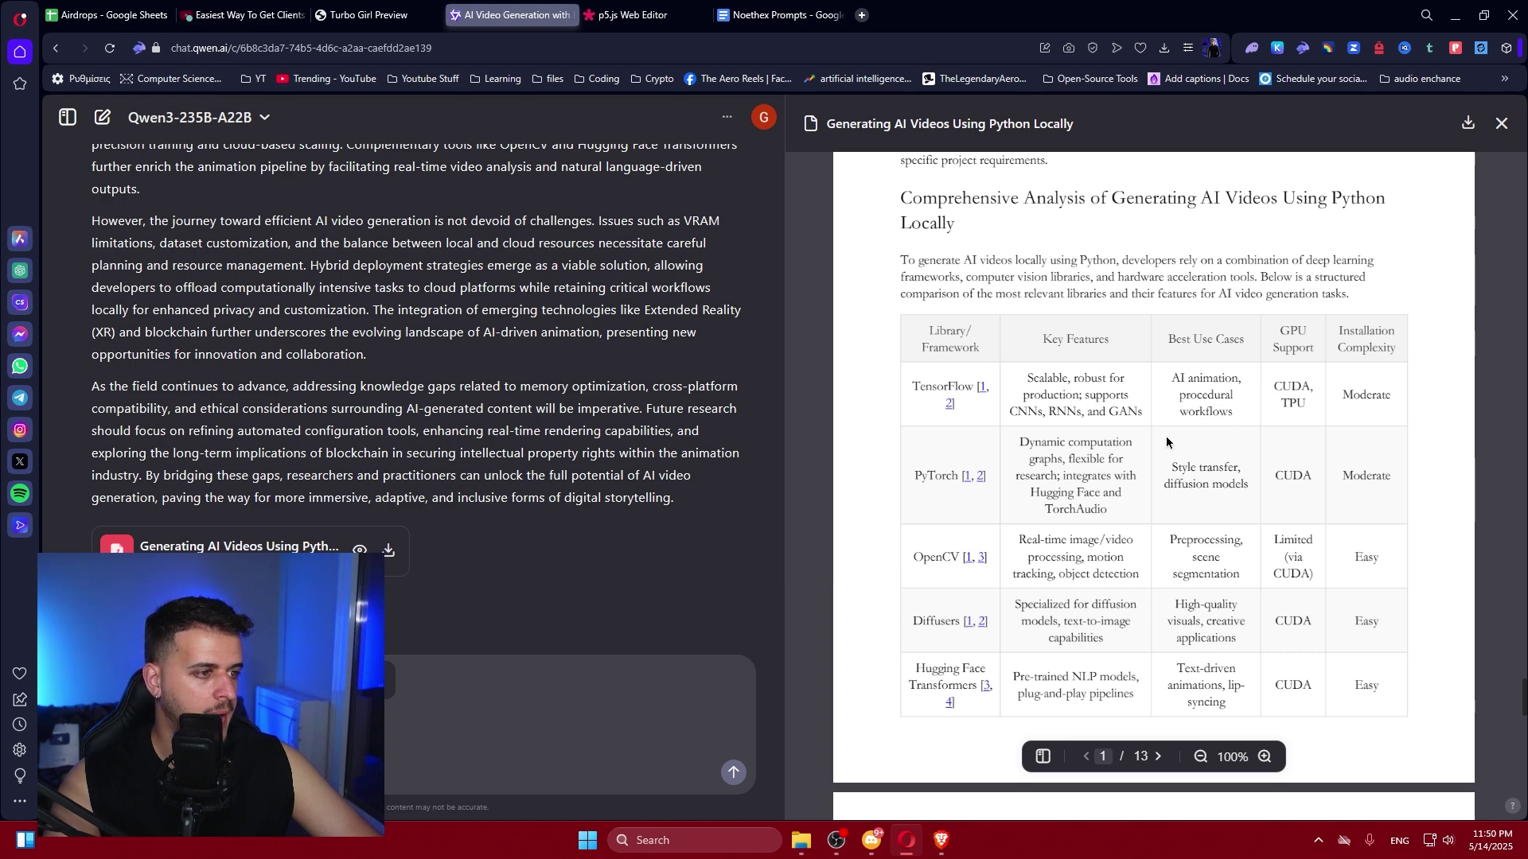
scroll(1117, 444, "down", 7)
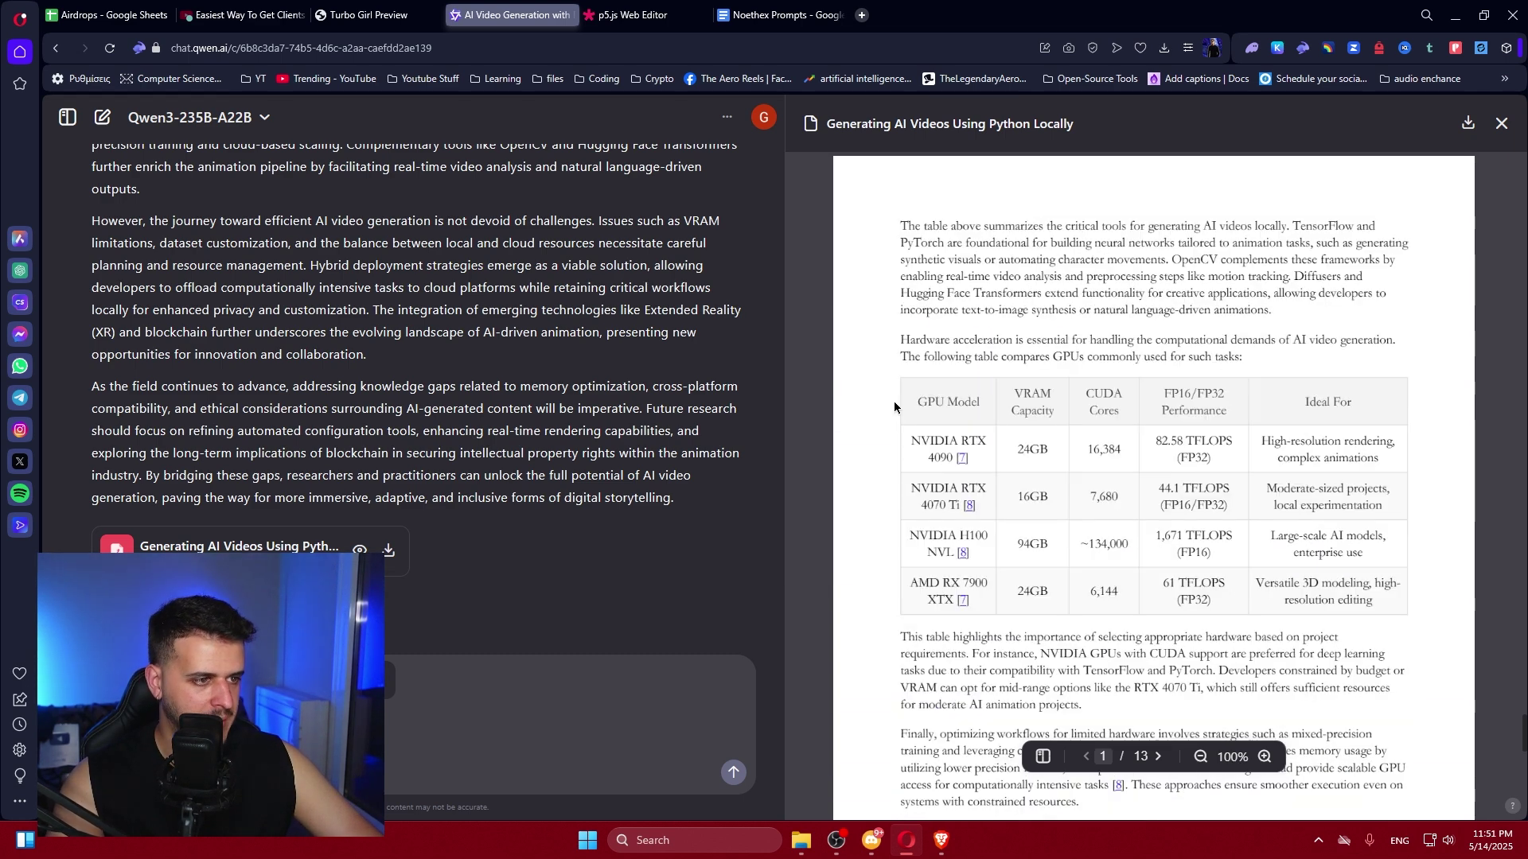
scroll(895, 407, "up", 7)
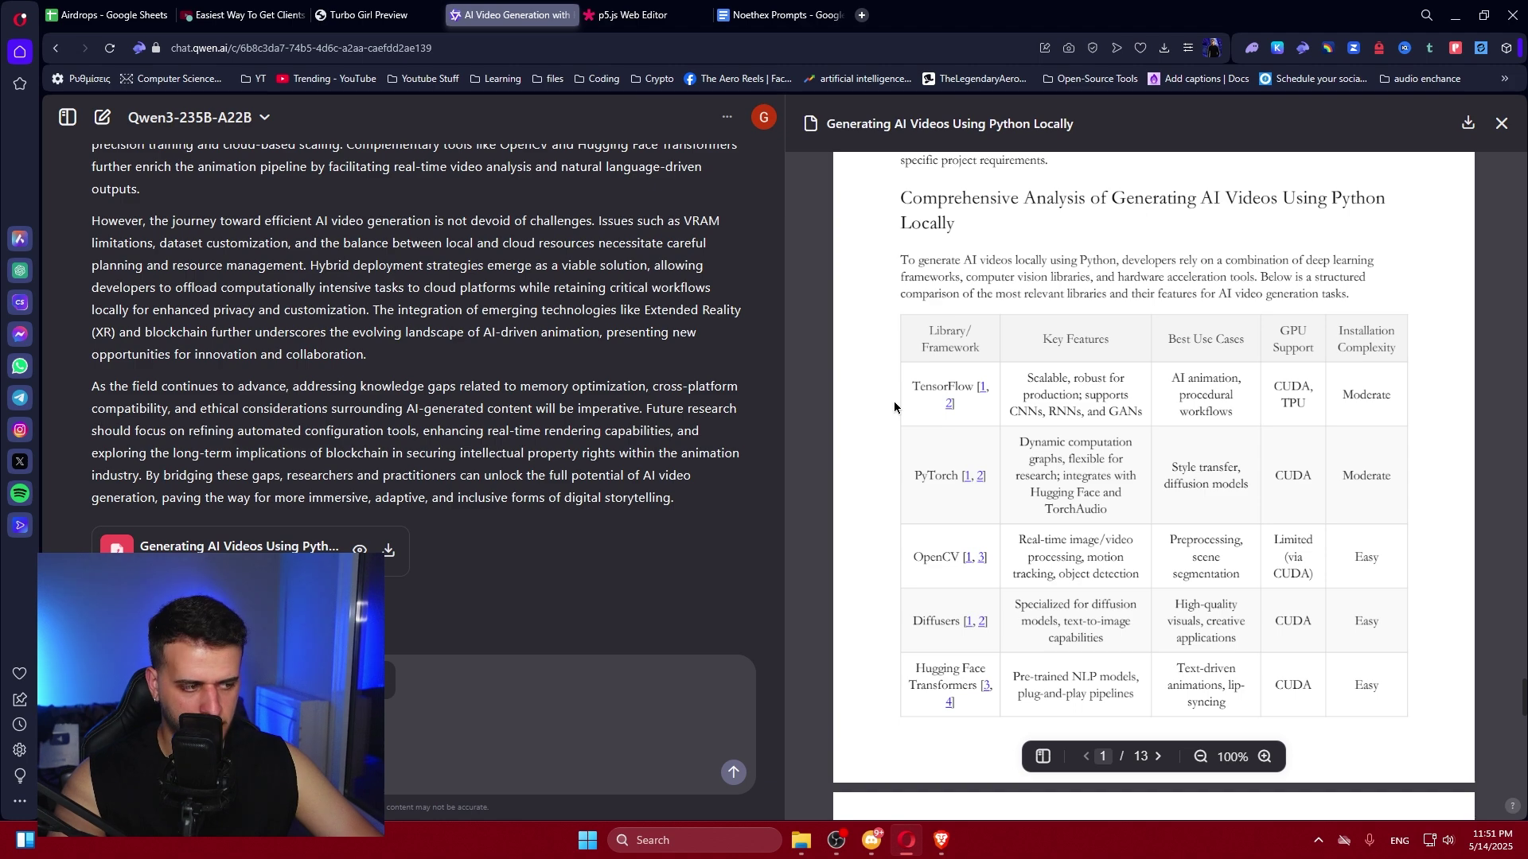
scroll(895, 407, "down", 3)
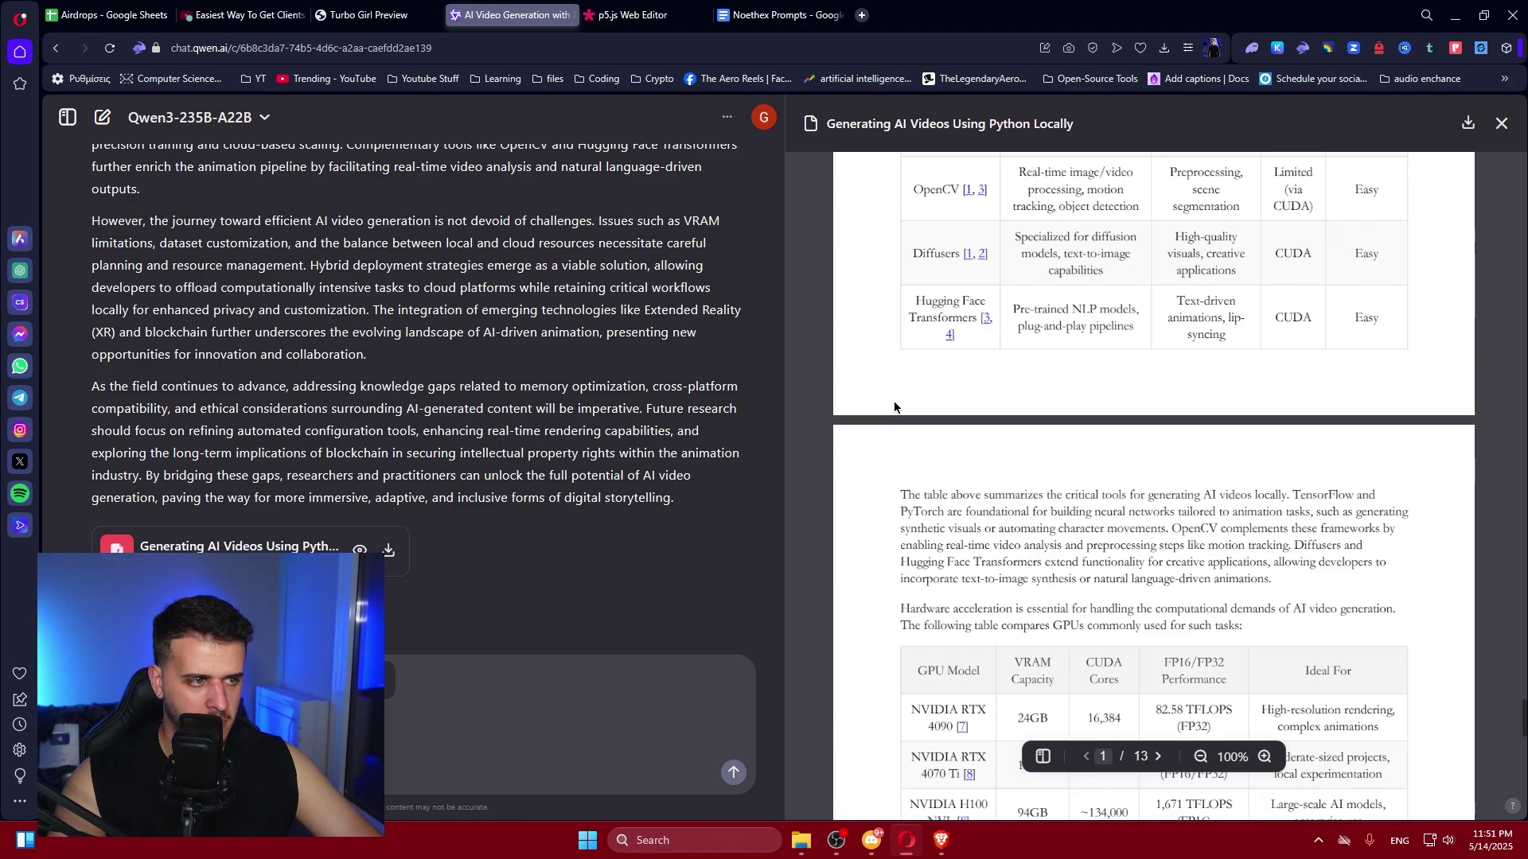
scroll(895, 407, "down", 10)
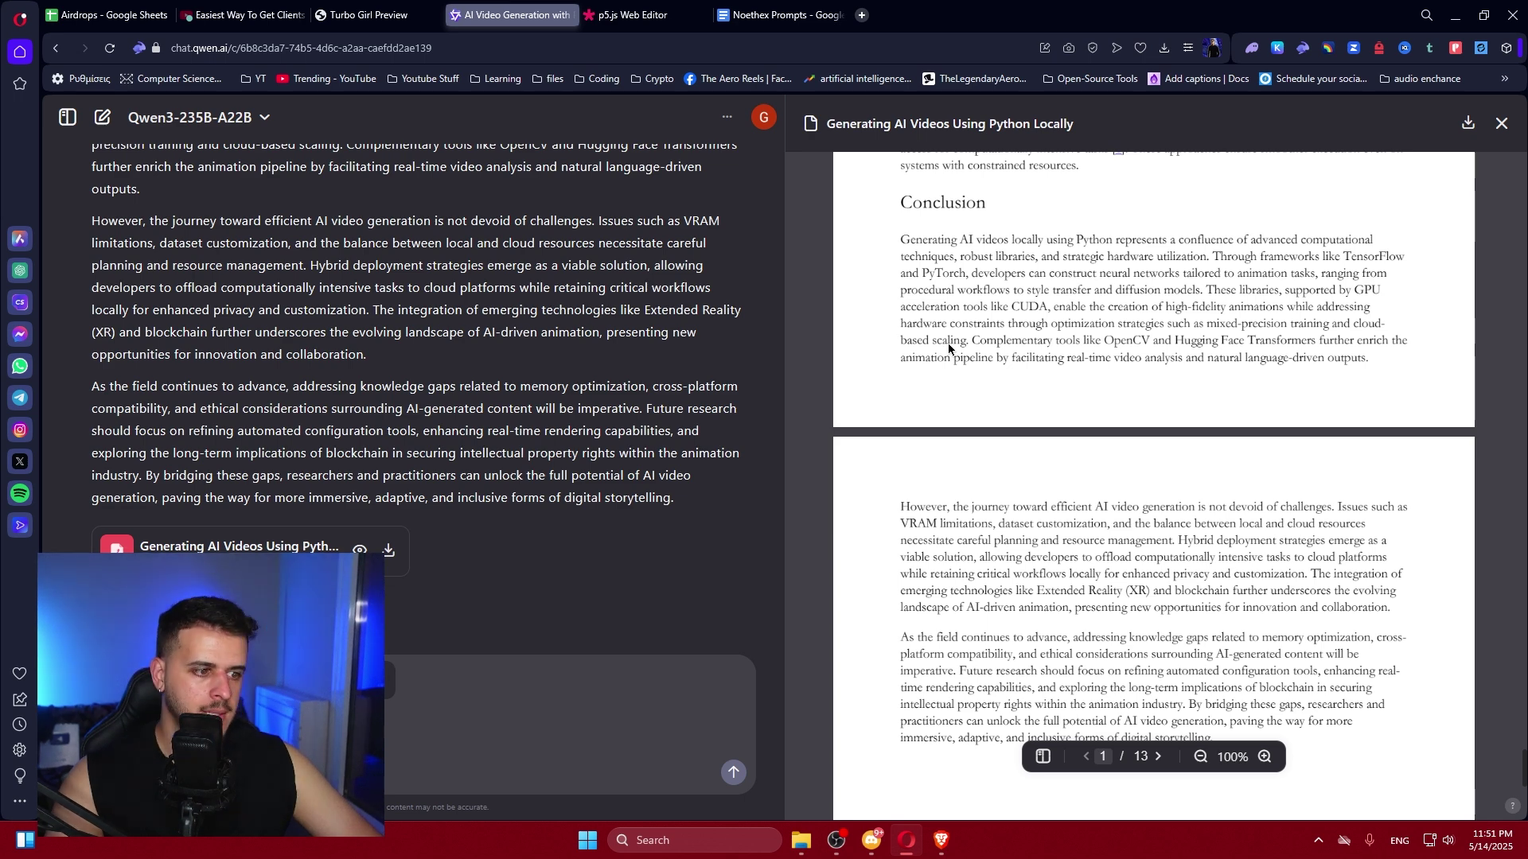
scroll(943, 358, "down", 4)
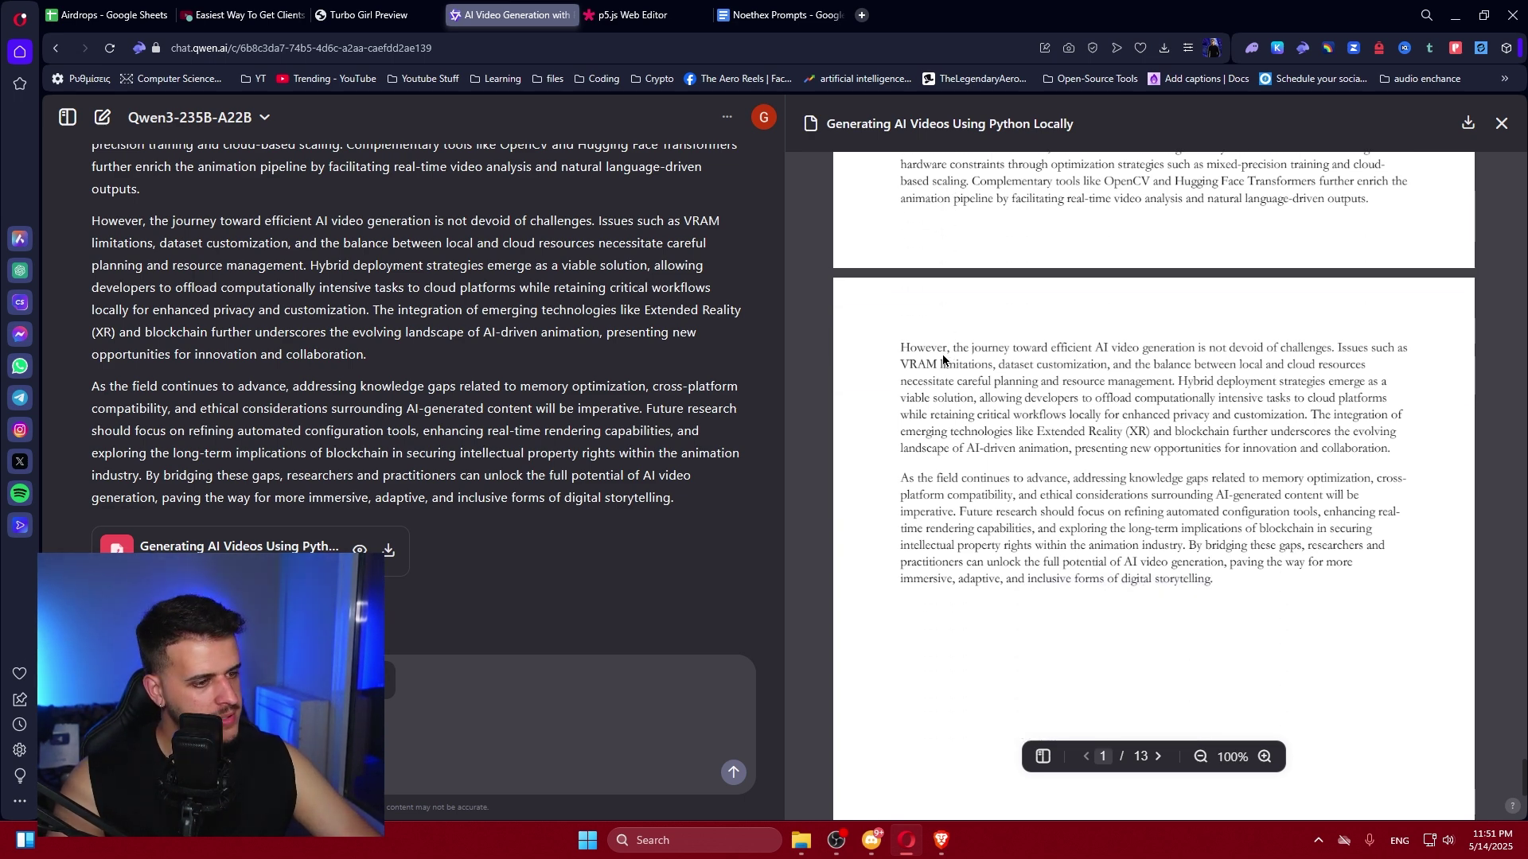
scroll(1457, 649, "up", 15)
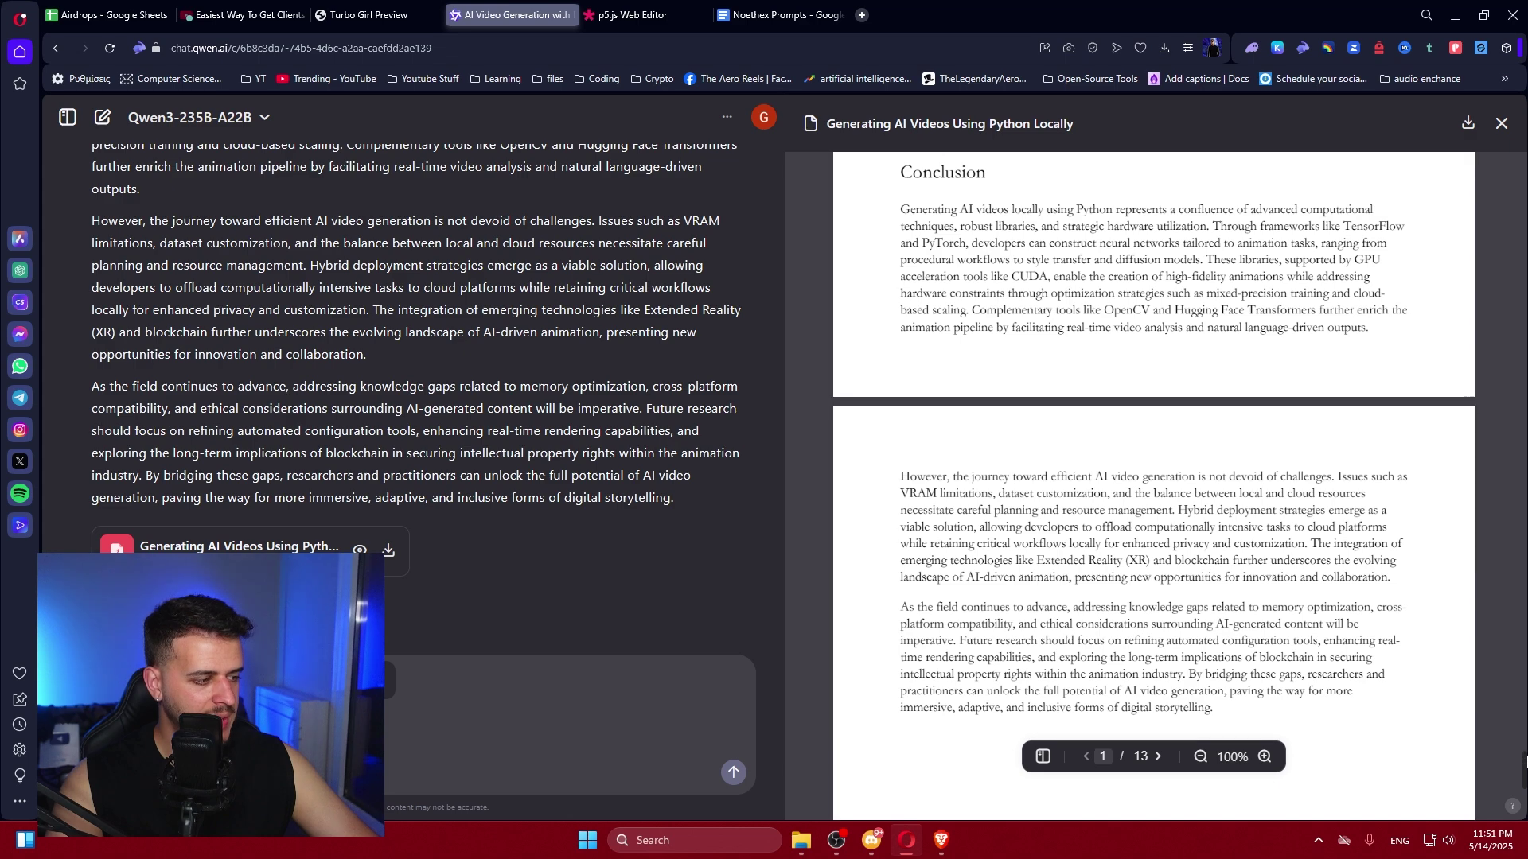